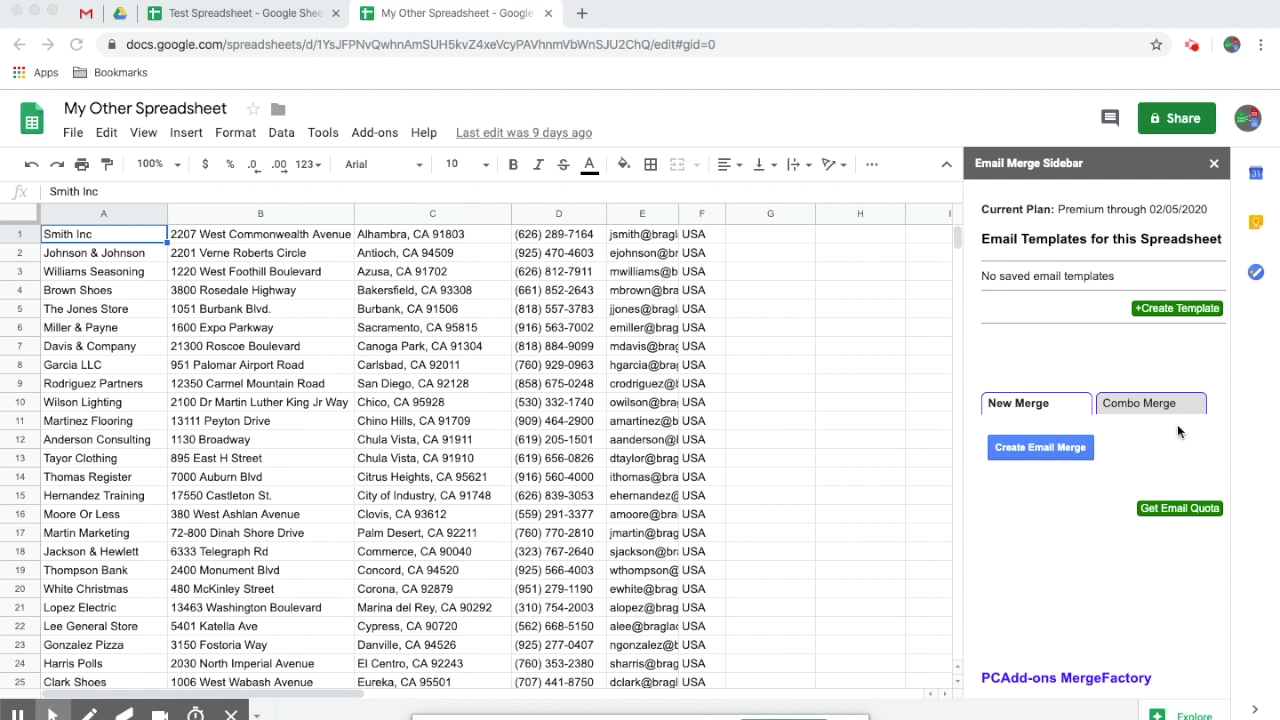
Create a new email template for this spreadsheet and set its display name to "Intro Email".
click(1188, 310)
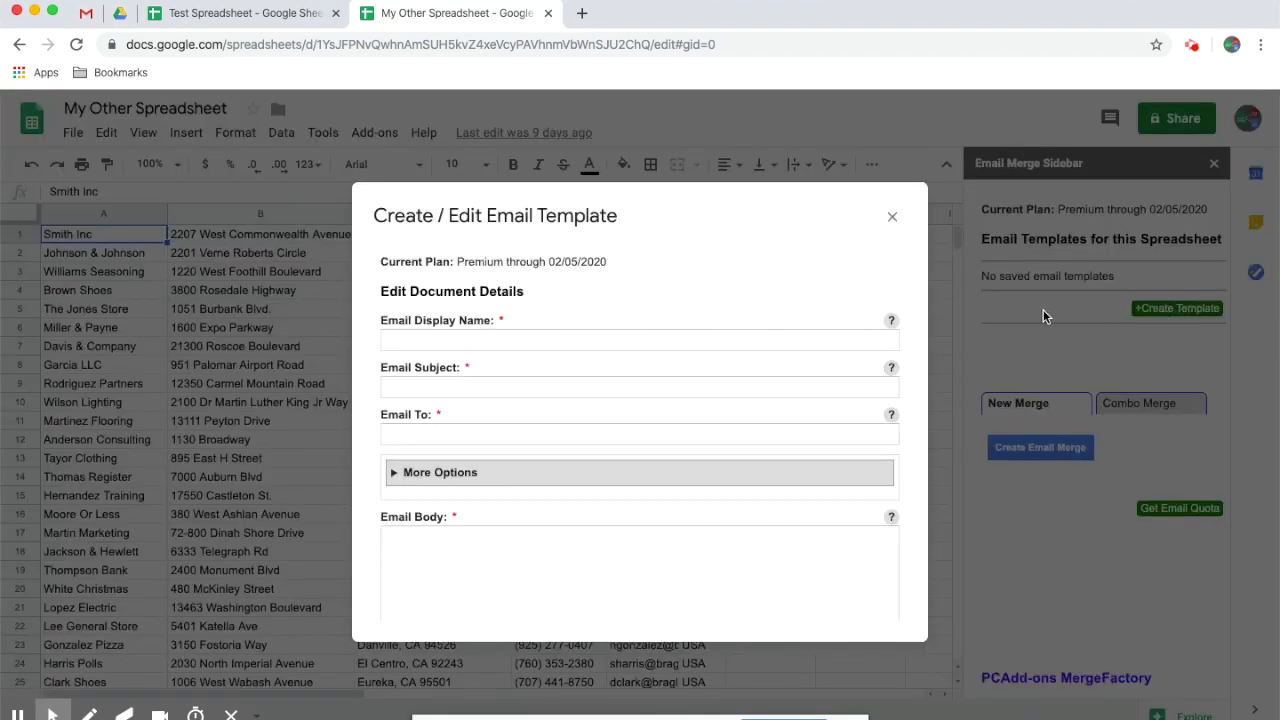
scroll(676, 397, down, 3)
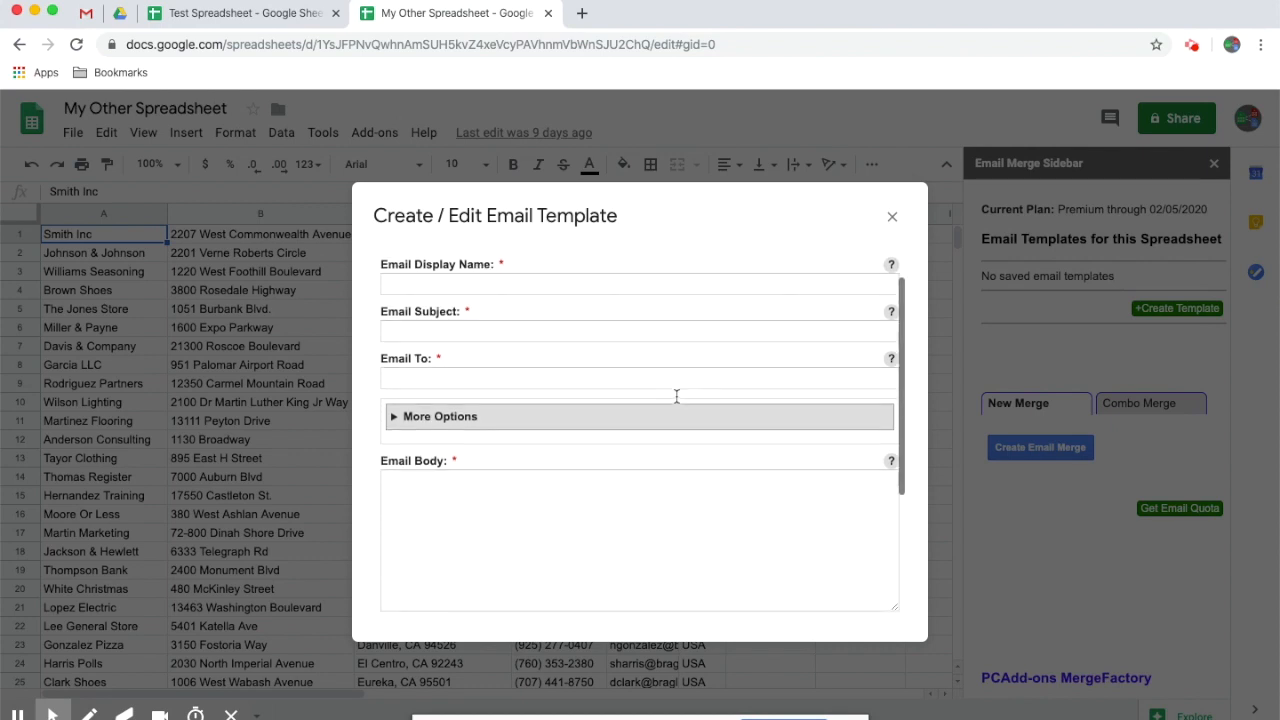
scroll(676, 397, down, 1)
scroll(676, 397, up, 4)
click(669, 347)
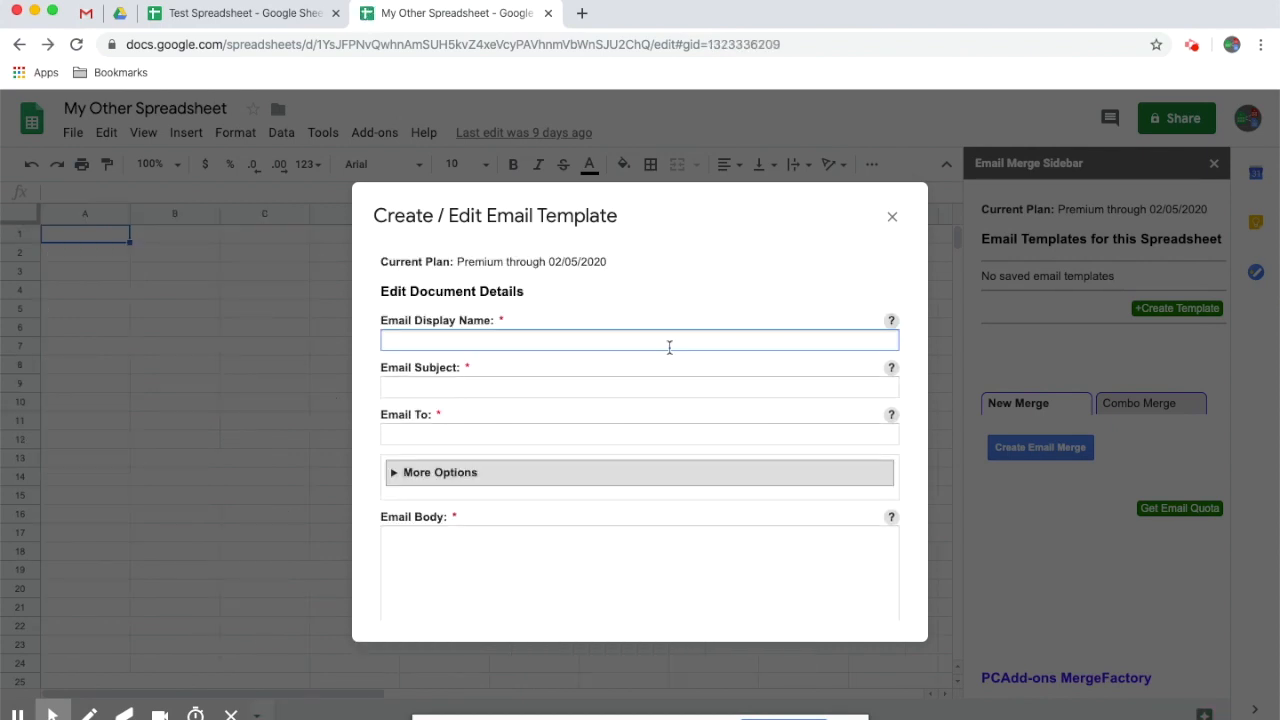
text(Intro Email)
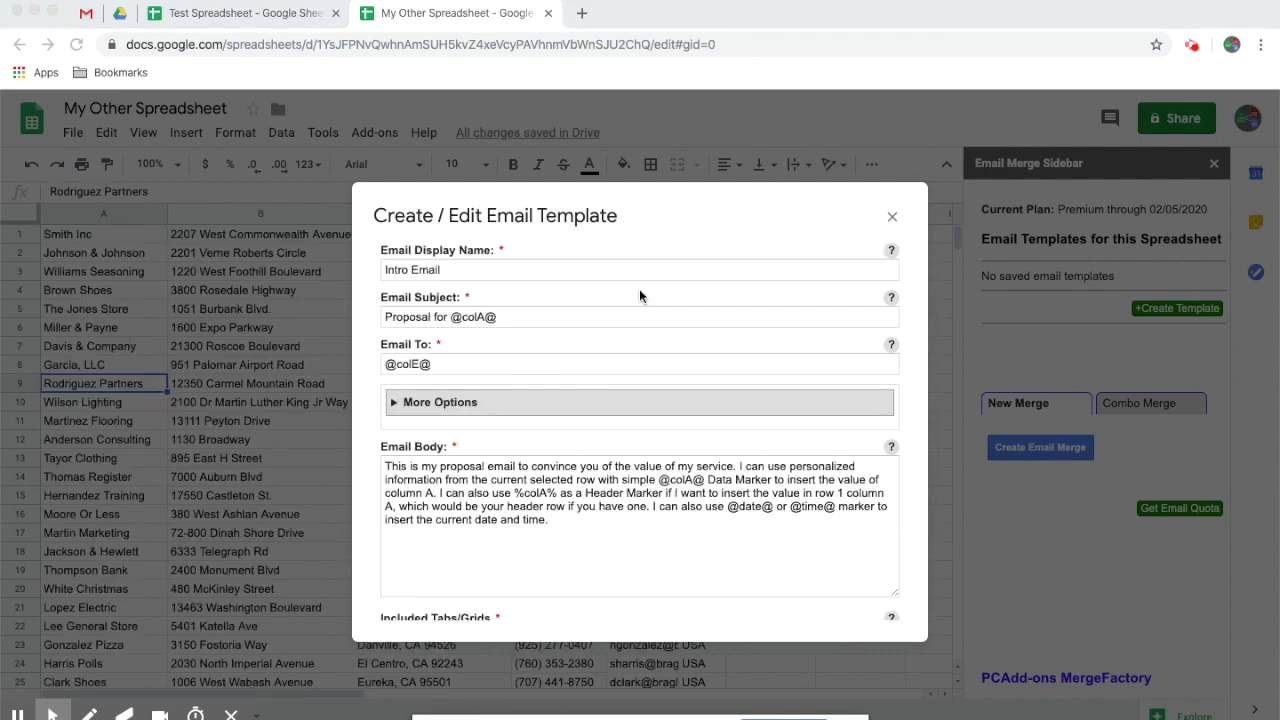
Read the help tips for the Email Display Name and Email To fields and highlight the subject text.
click(891, 256)
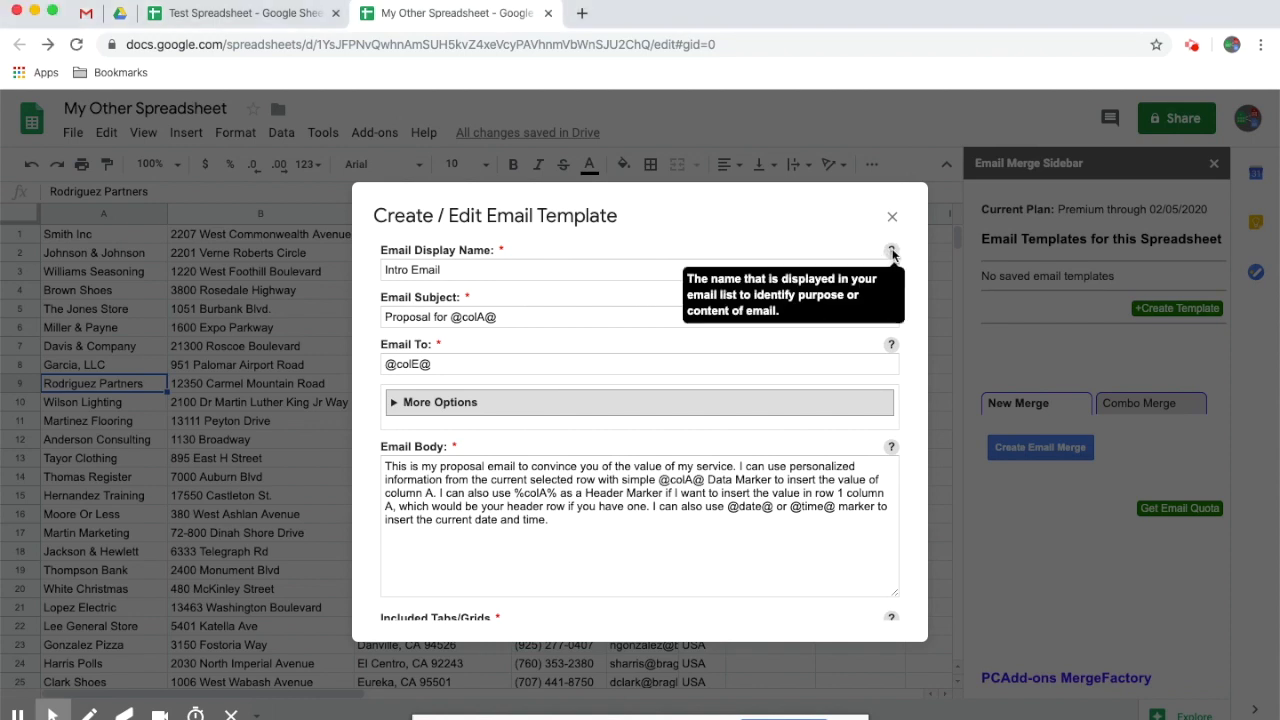
mouse_move(890, 344)
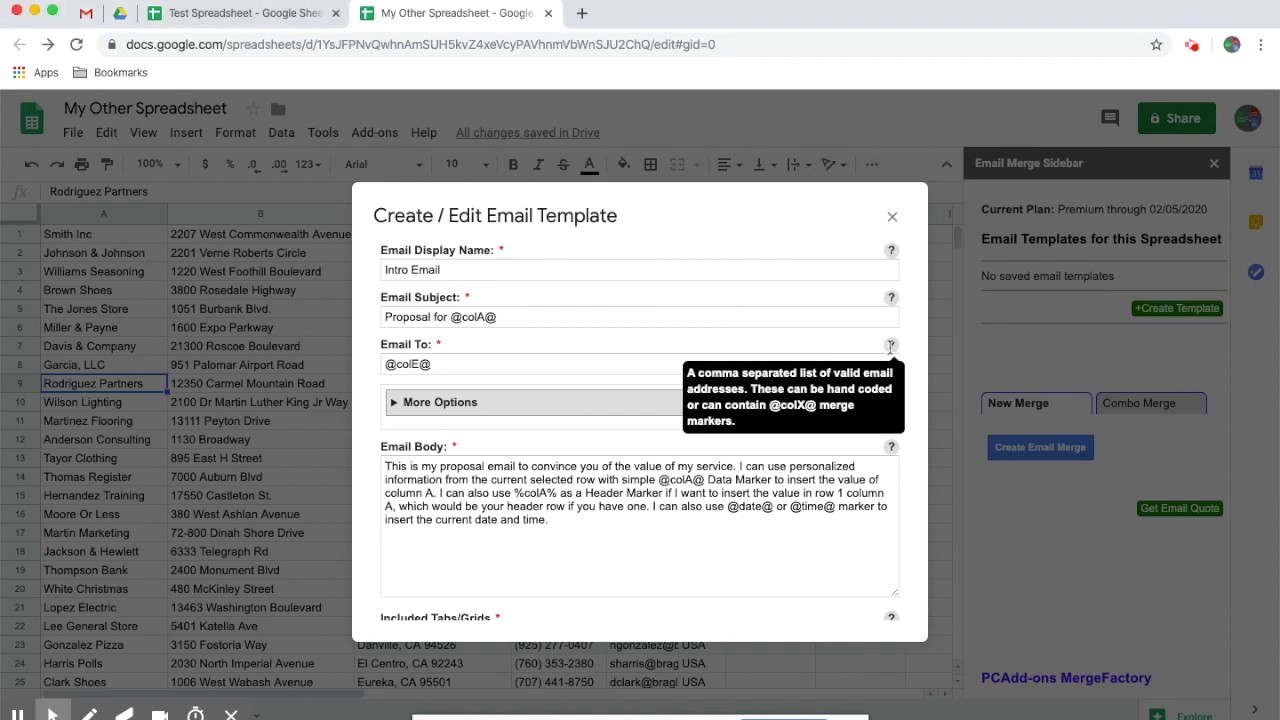
drag(508, 318, 374, 318)
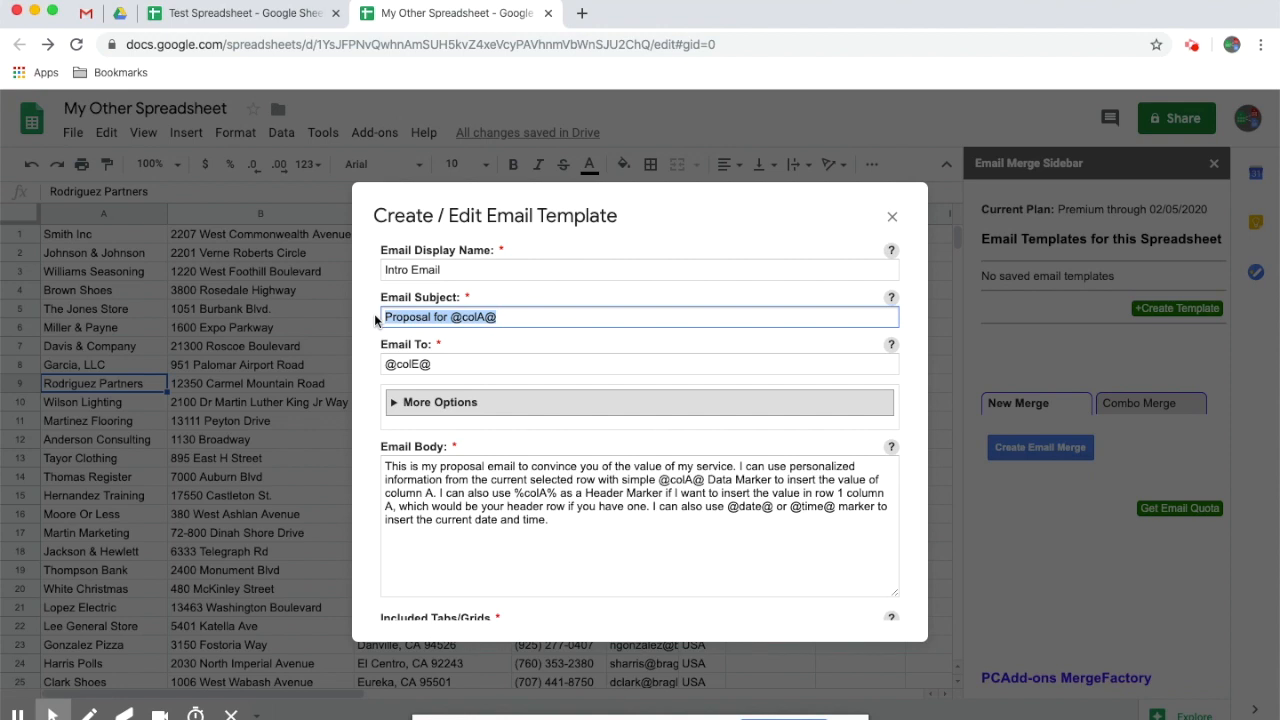
click(445, 364)
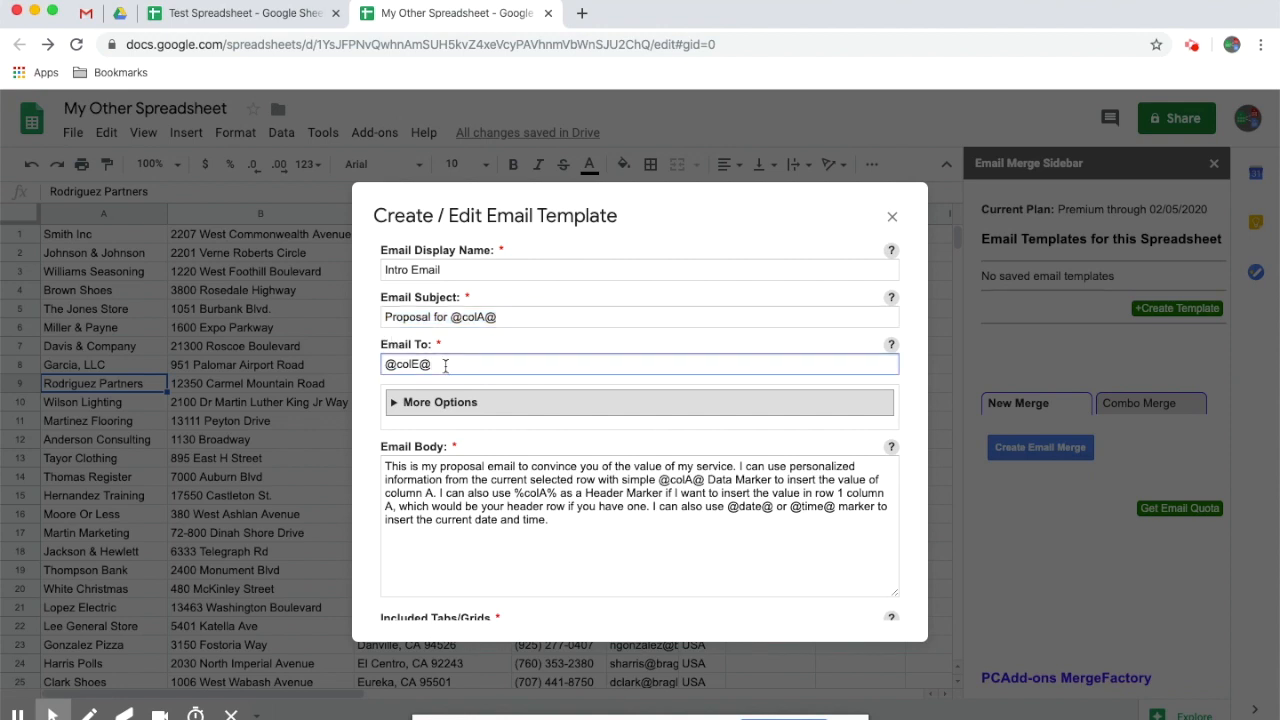
drag(445, 364, 374, 364)
text(@colA@<@colE@>)
drag(434, 364, 383, 366)
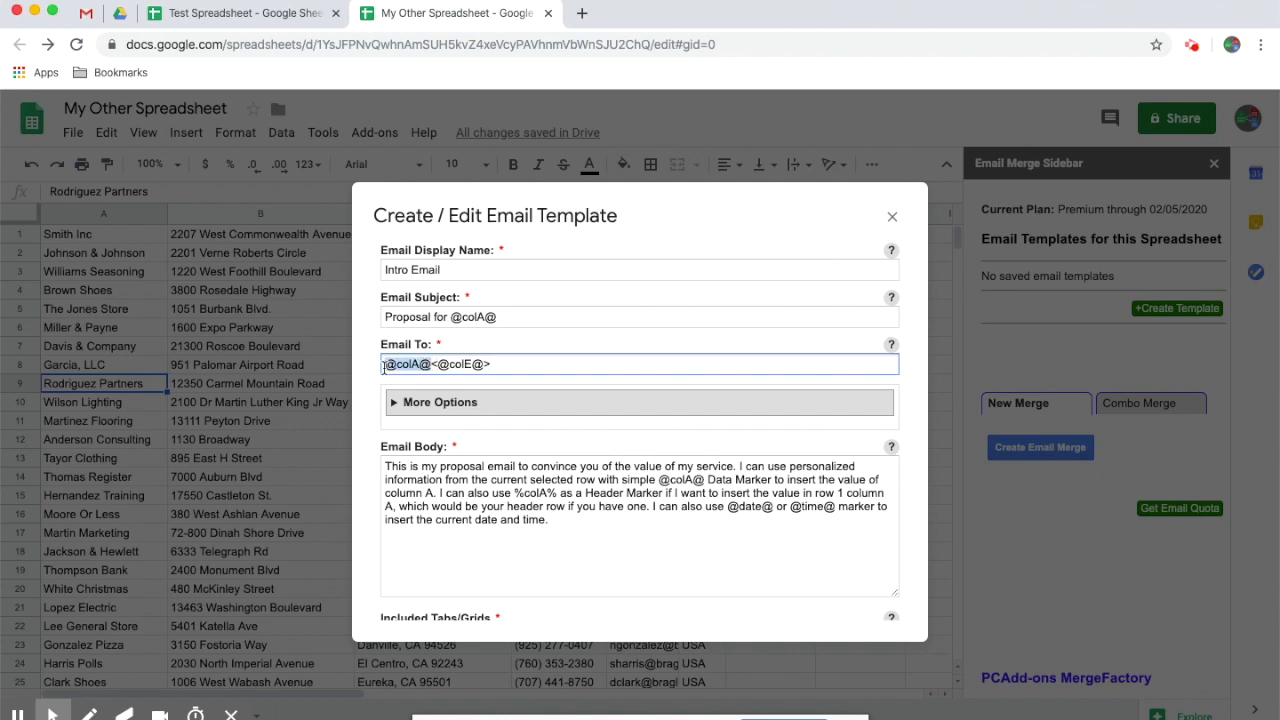
click(80, 372)
click(429, 366)
text(")
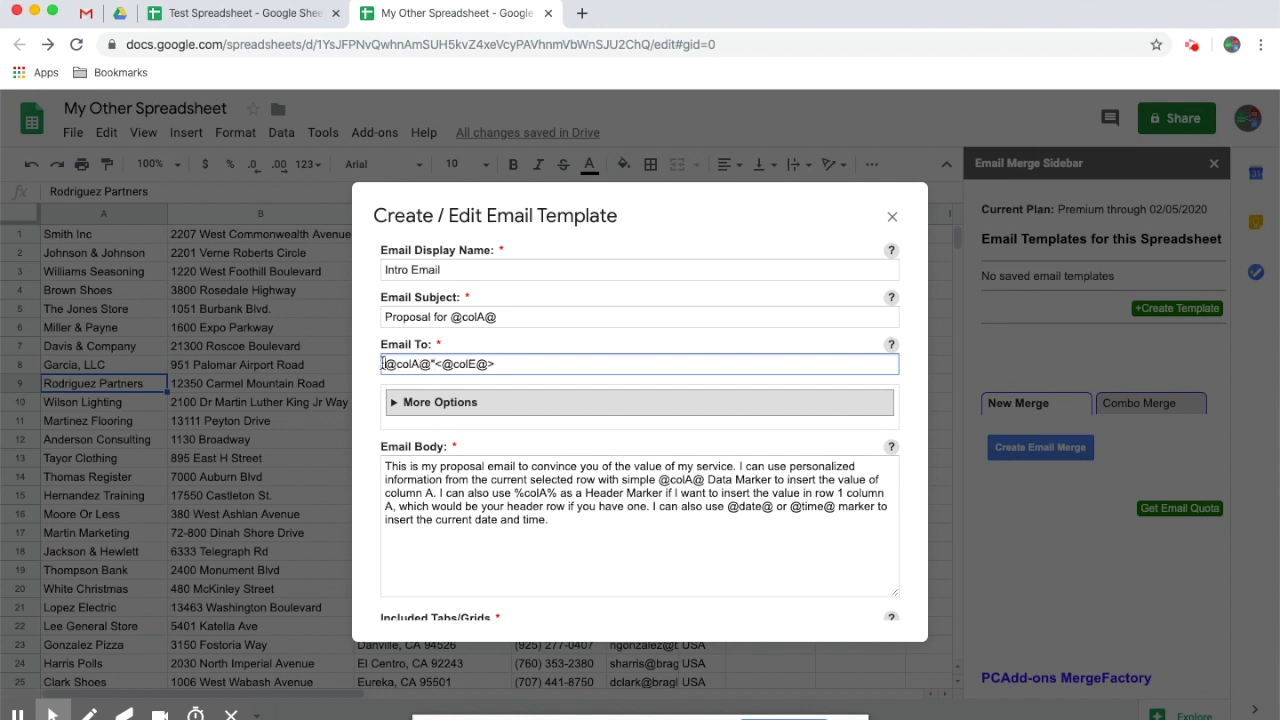
click(382, 366)
text(")
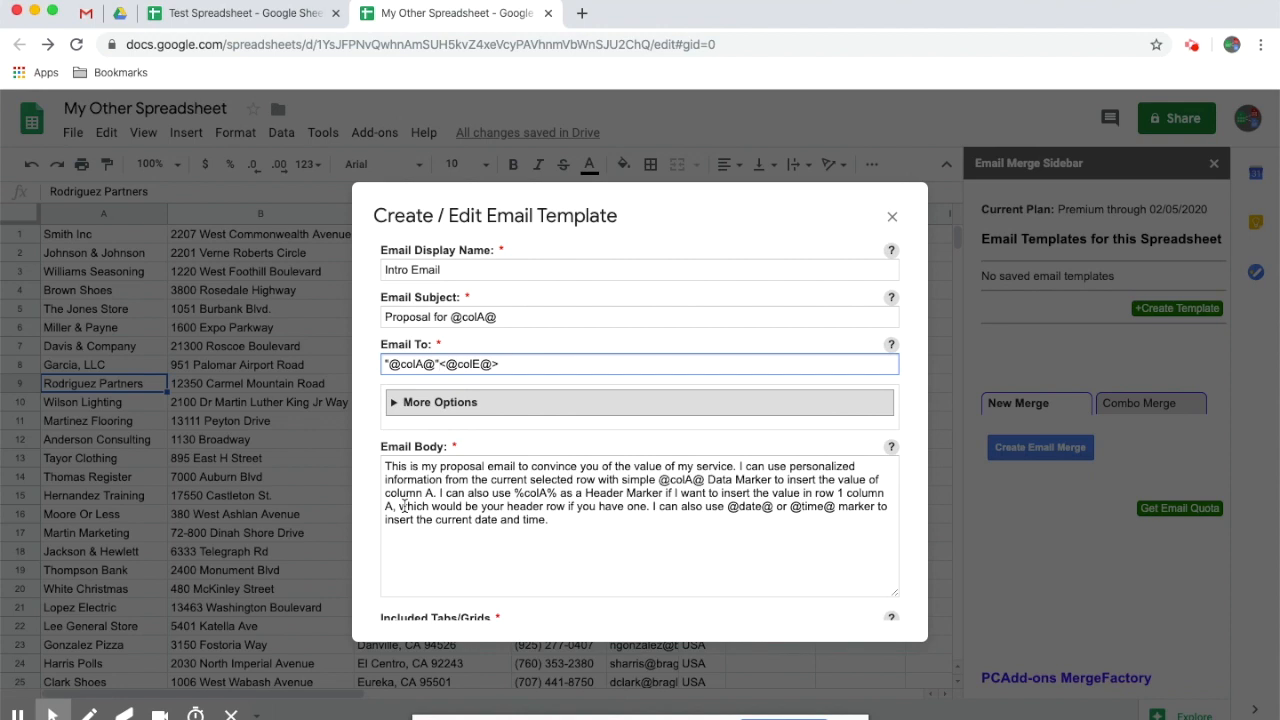
Examine the data, header, date and time markers in the email body and the included sheets of the template.
click(703, 480)
drag(703, 480, 659, 481)
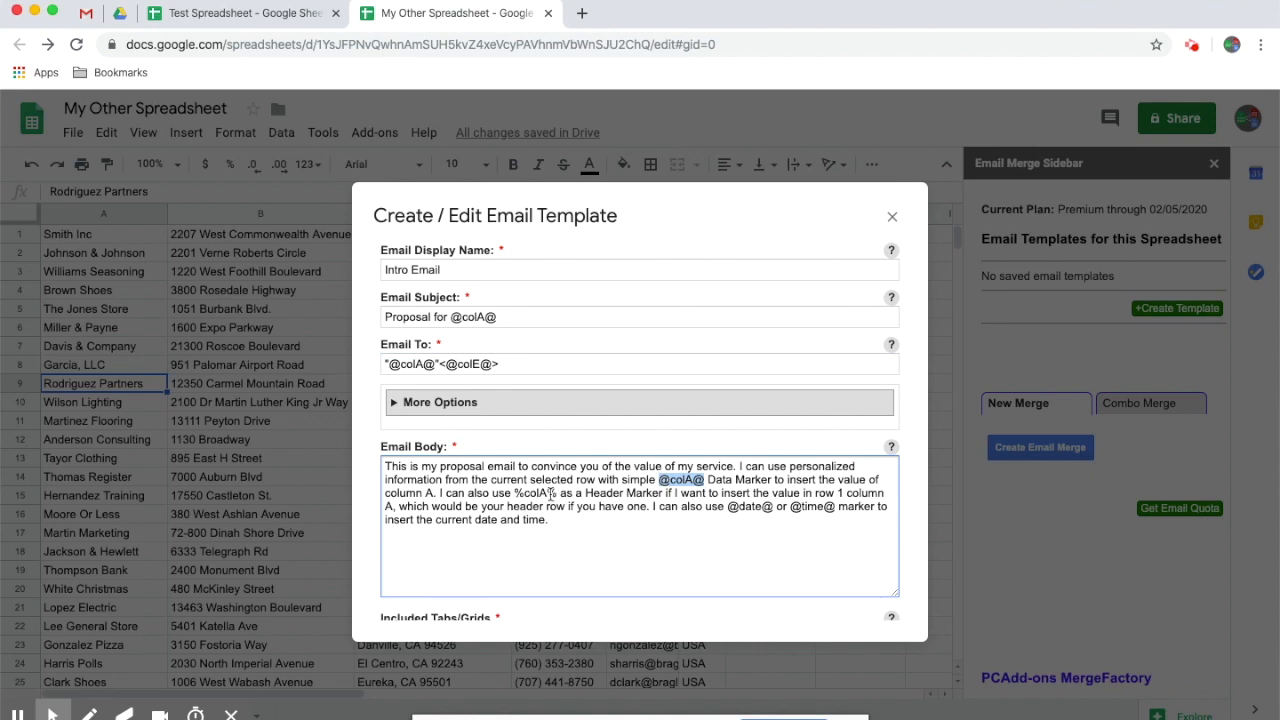
drag(557, 493, 513, 494)
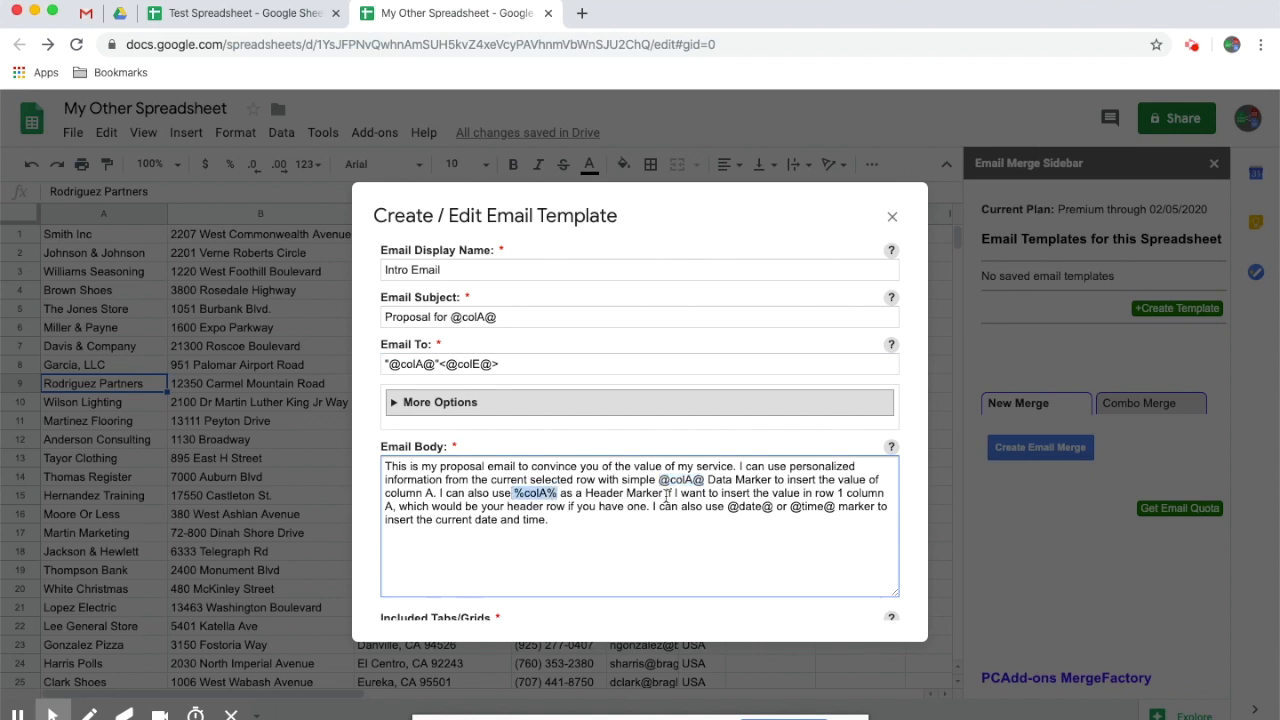
click(741, 507)
click(813, 507)
scroll(537, 540, down, 2)
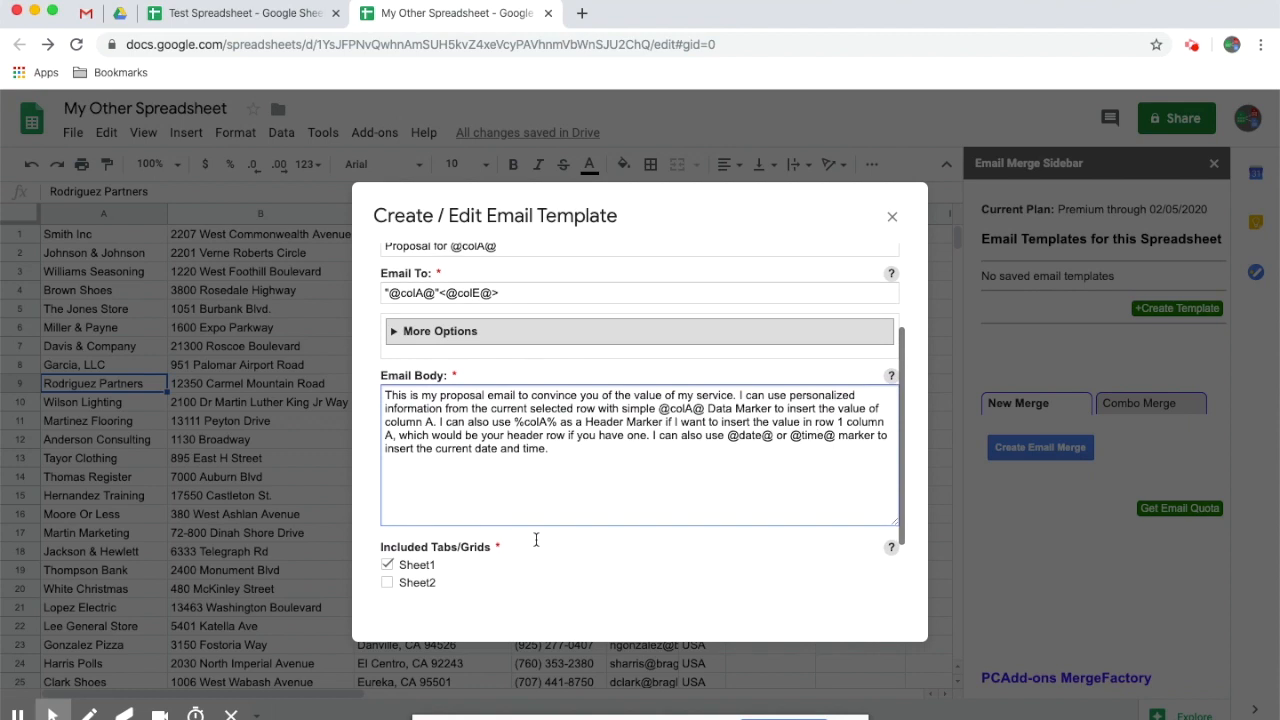
scroll(536, 540, down, 3)
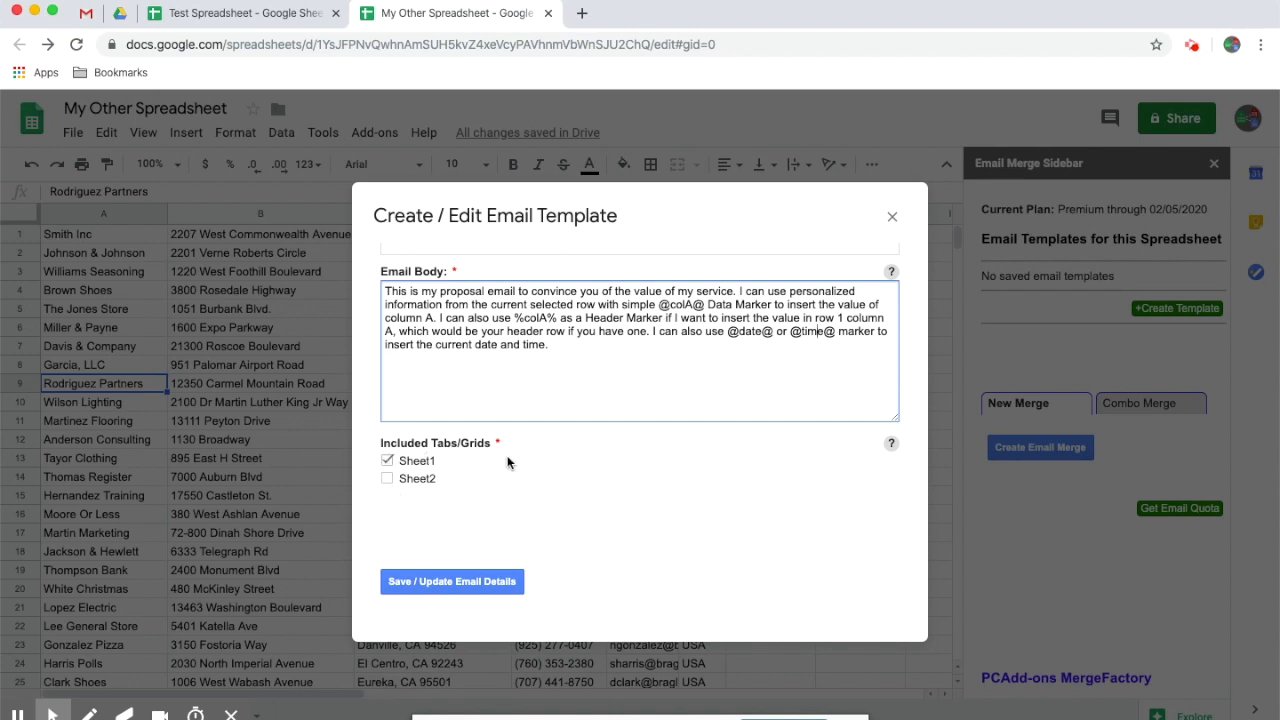
scroll(508, 462, up, 1)
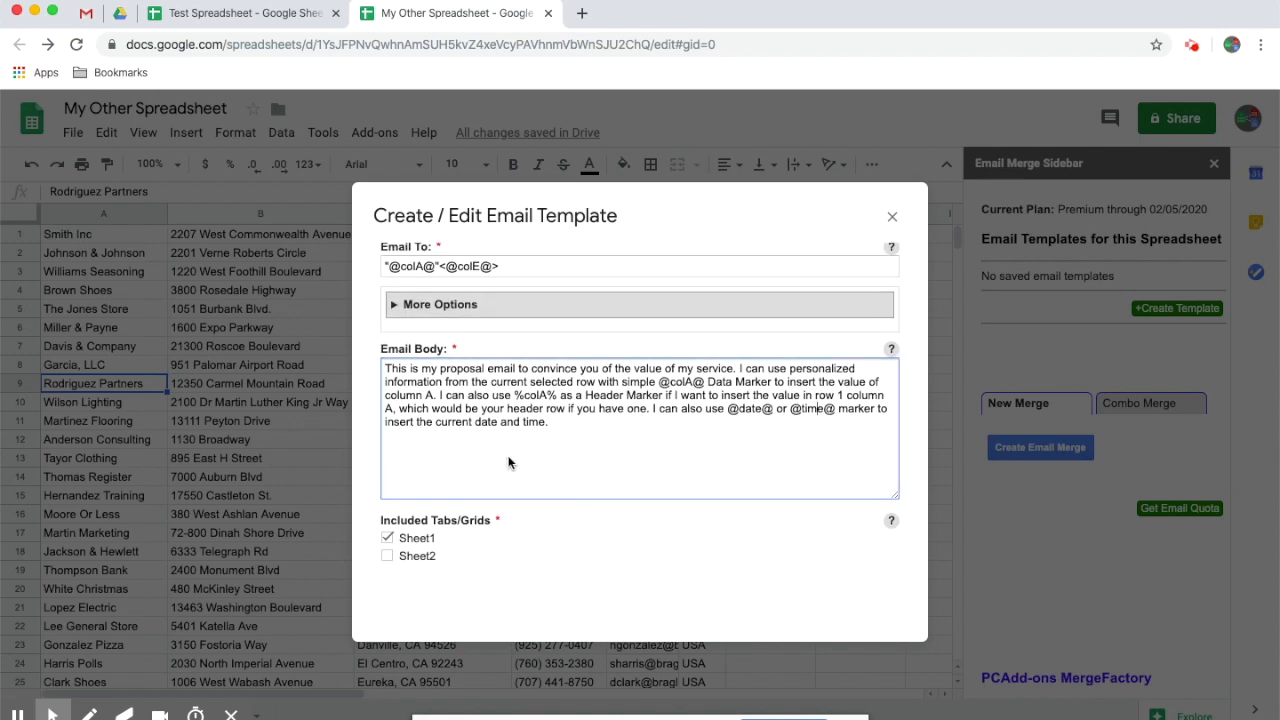
scroll(808, 431, down, 2)
scroll(808, 432, up, 3)
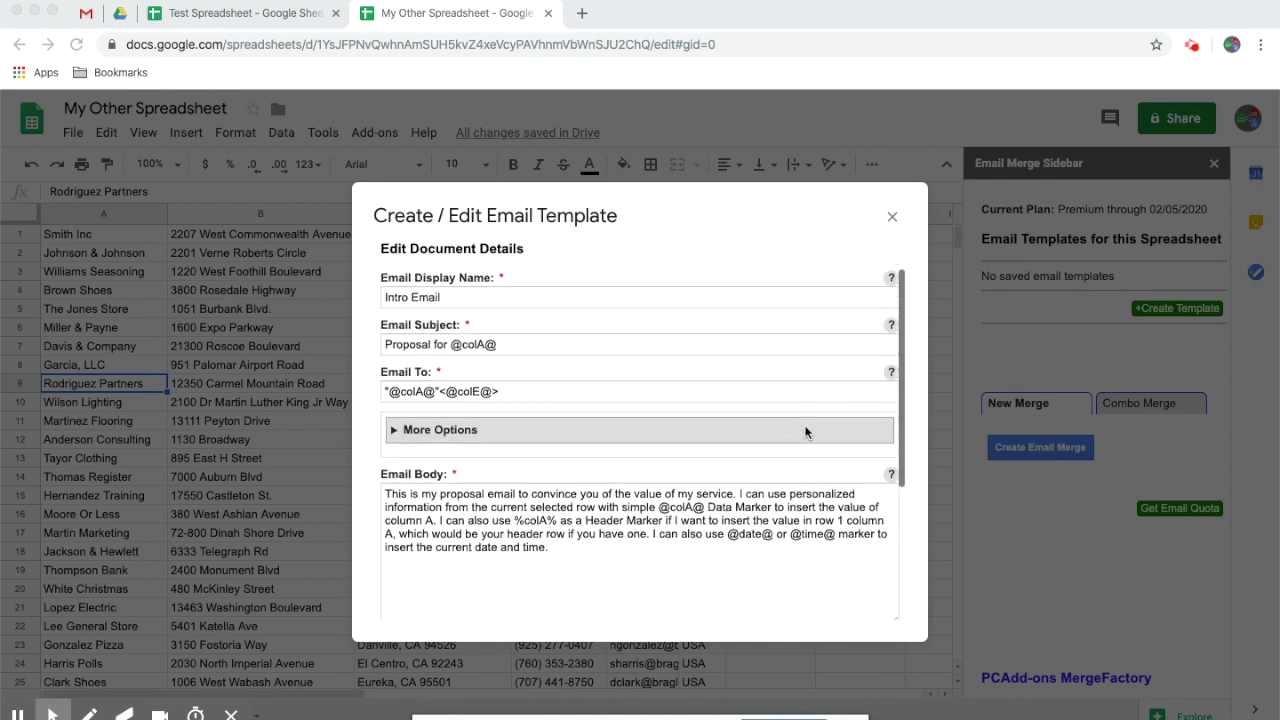
Expand the template's additional options and review the Cc, Bcc, From Name, Reply To, attachment and email type settings.
click(734, 452)
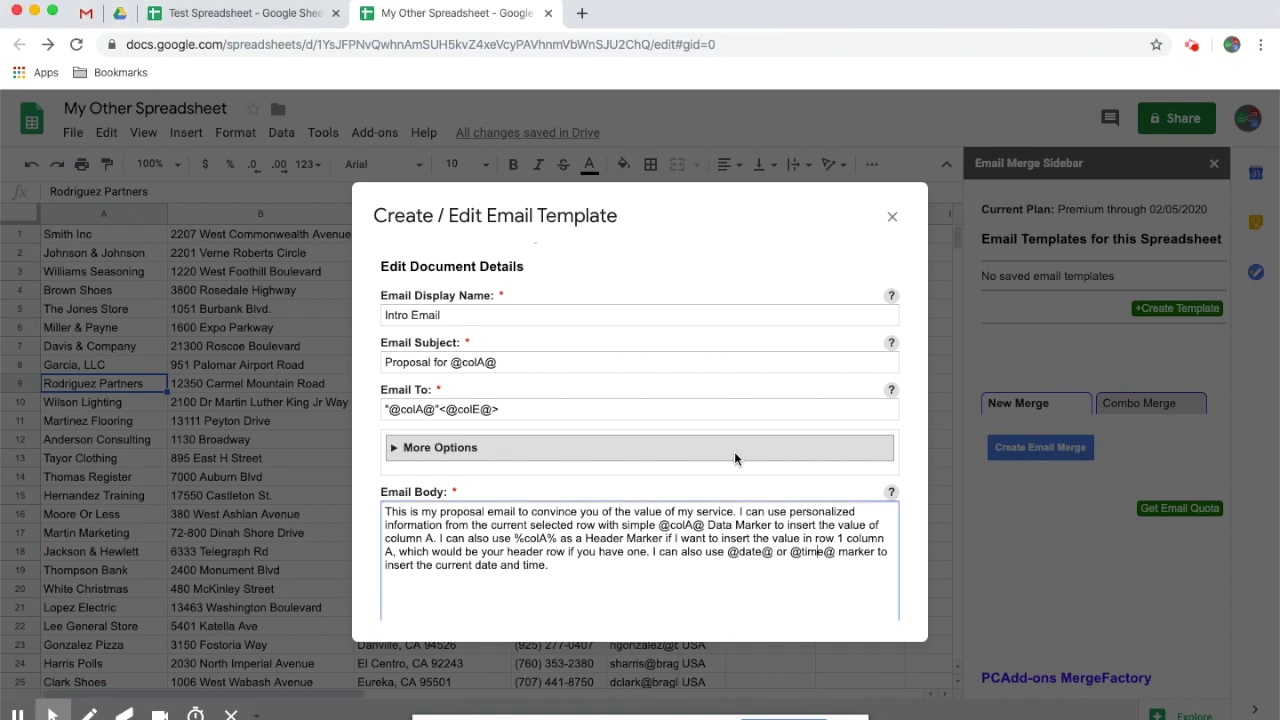
click(735, 452)
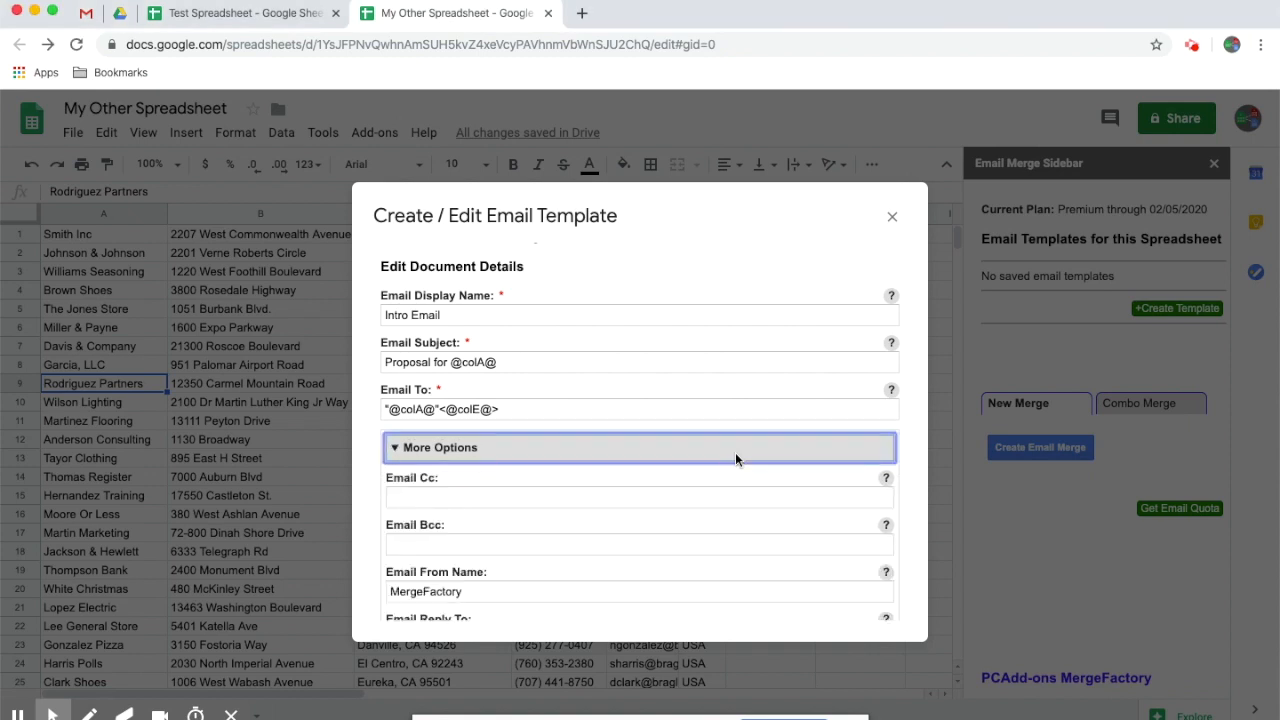
scroll(736, 459, down, 3)
scroll(735, 459, down, 1)
scroll(735, 459, down, 1)
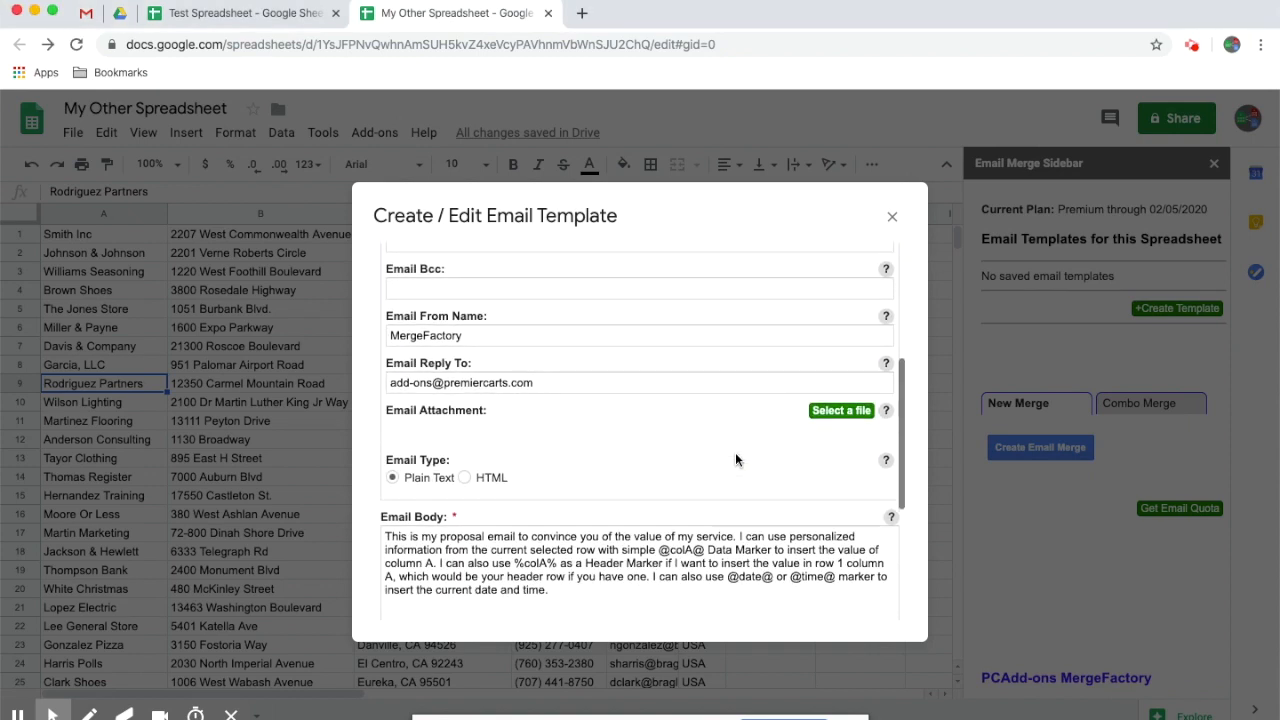
scroll(736, 460, down, 2)
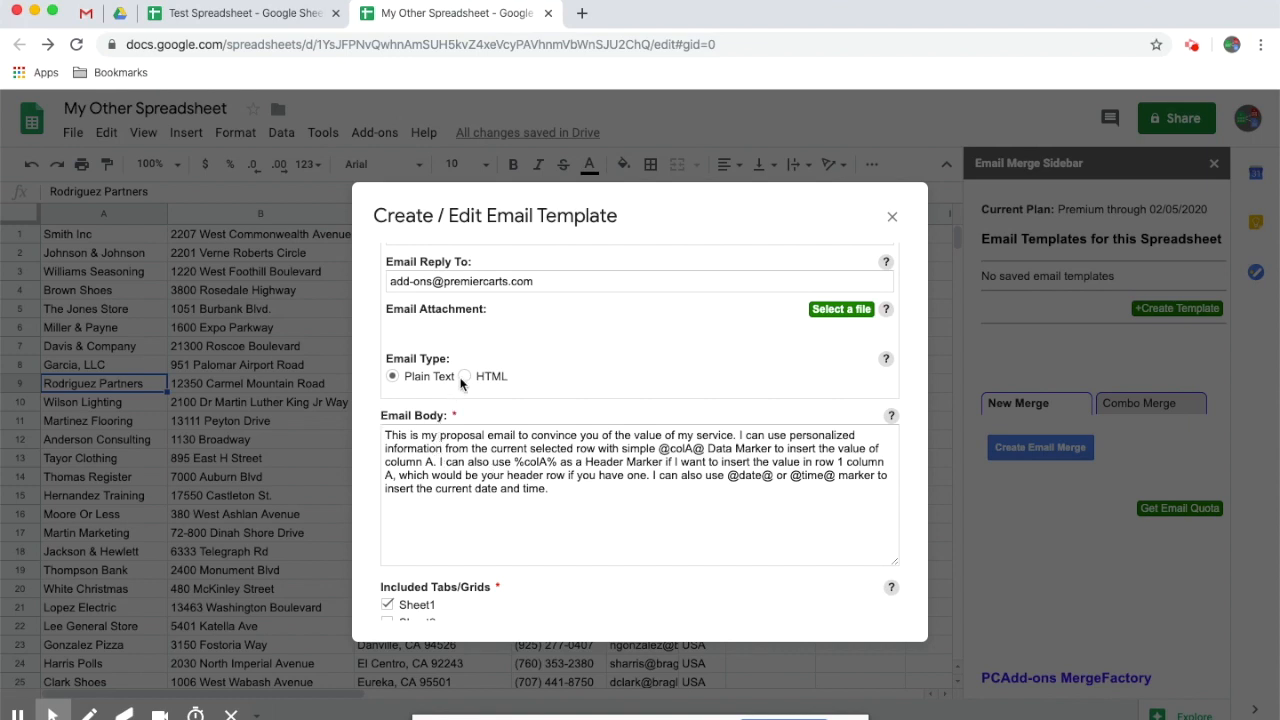
Find the PartsList document by searching for "par", attach it to the template, and open the attached document to check it.
scroll(700, 378, up, 1)
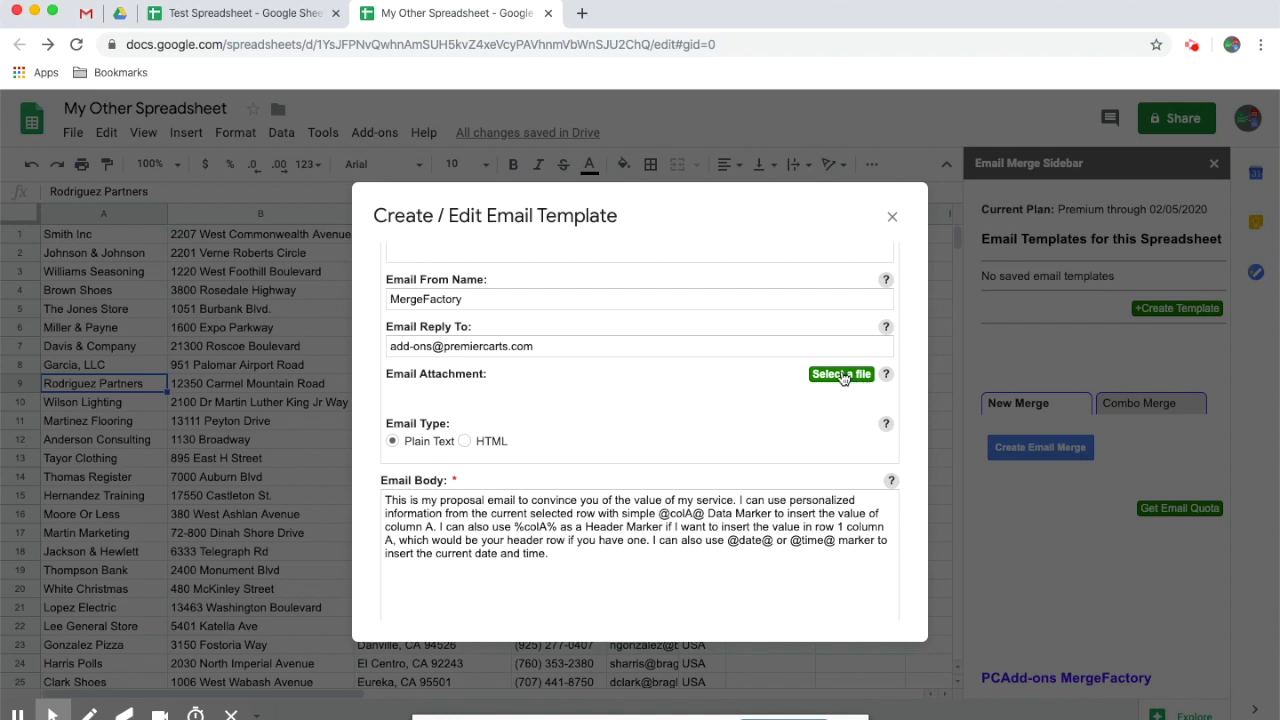
click(841, 375)
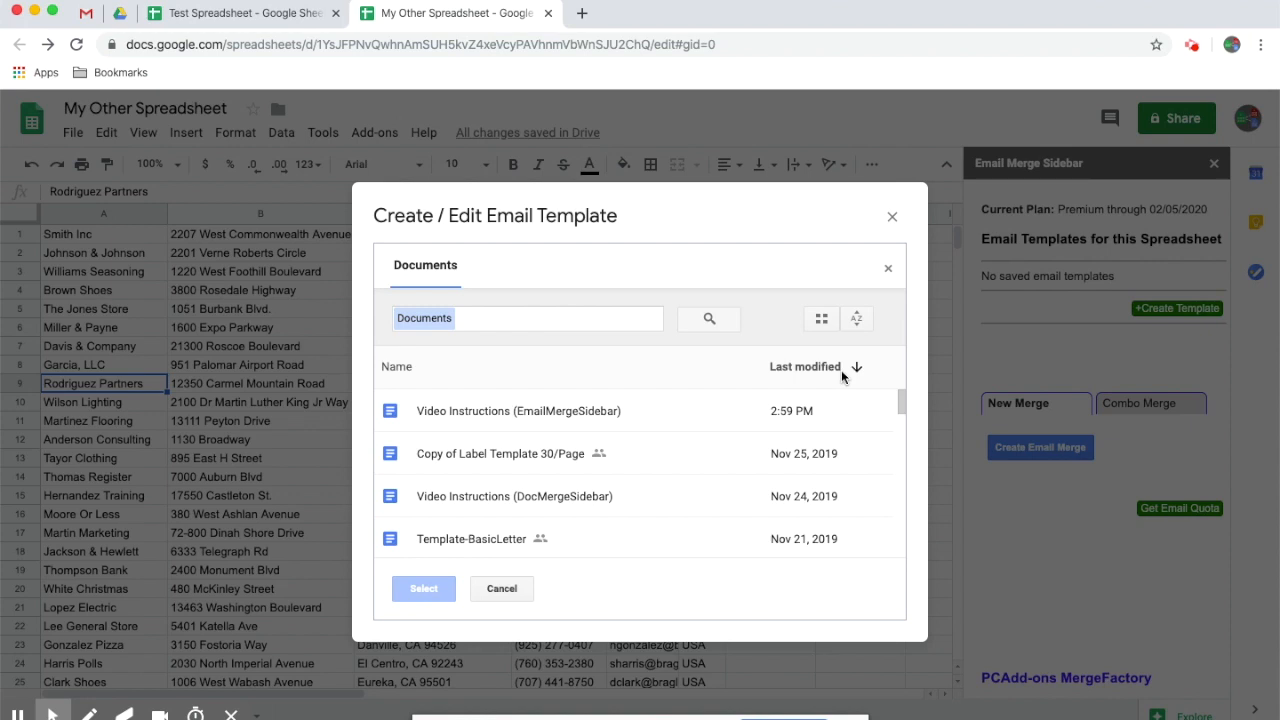
click(576, 319)
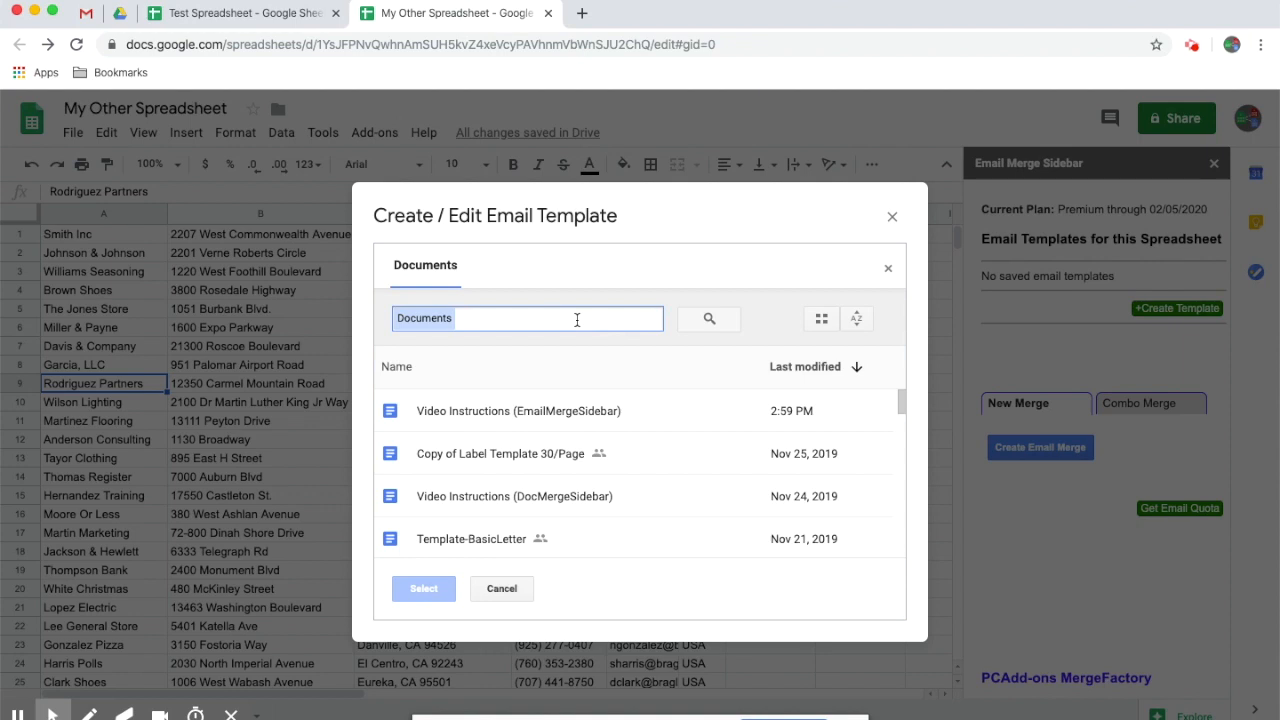
text(par)
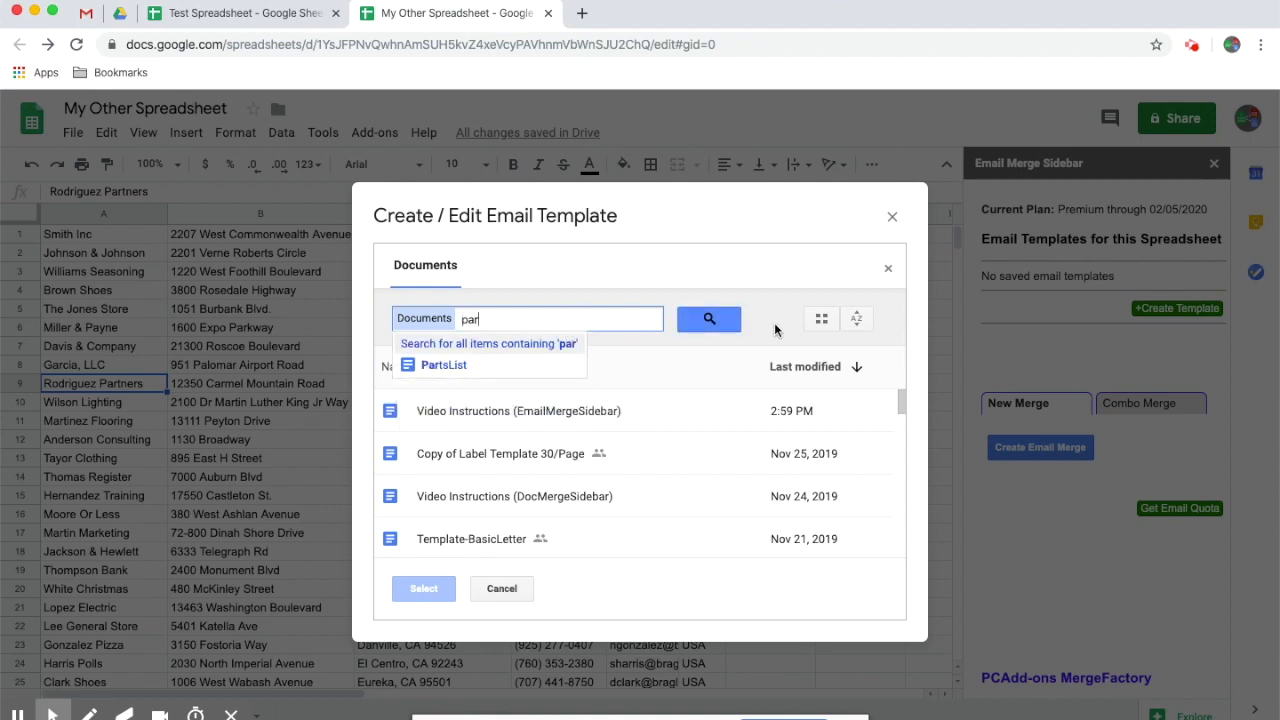
click(451, 366)
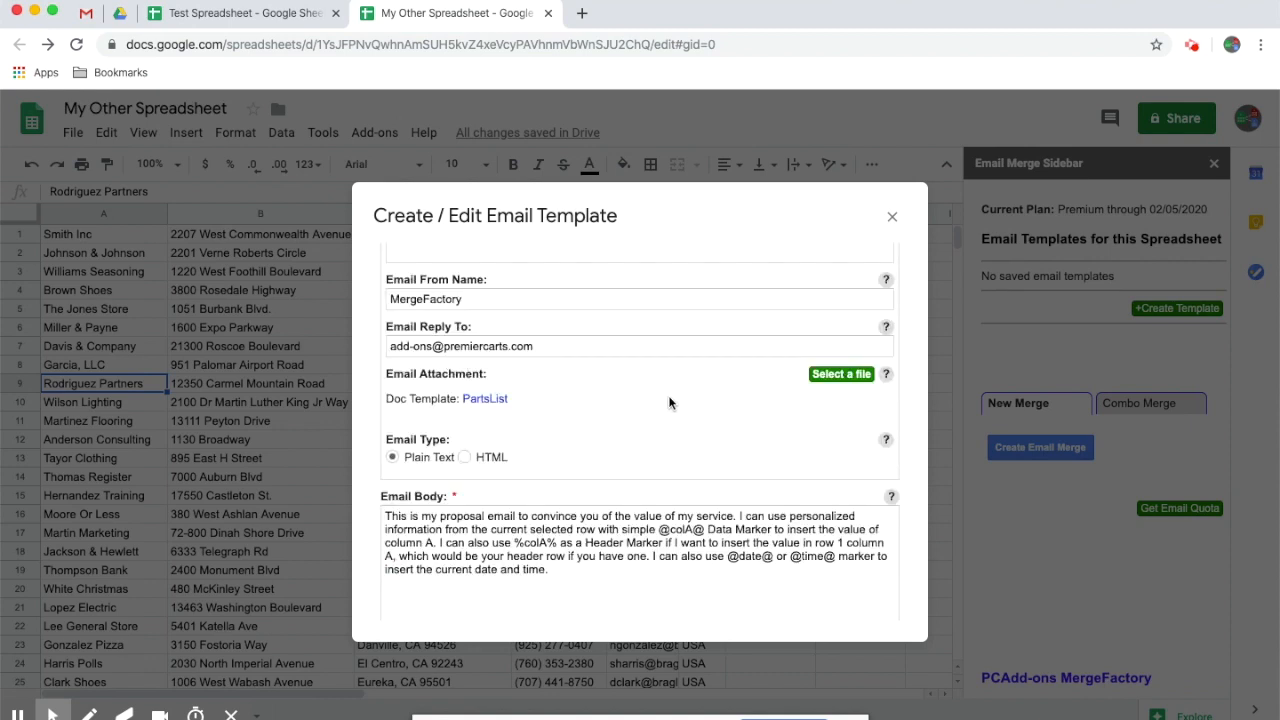
click(482, 401)
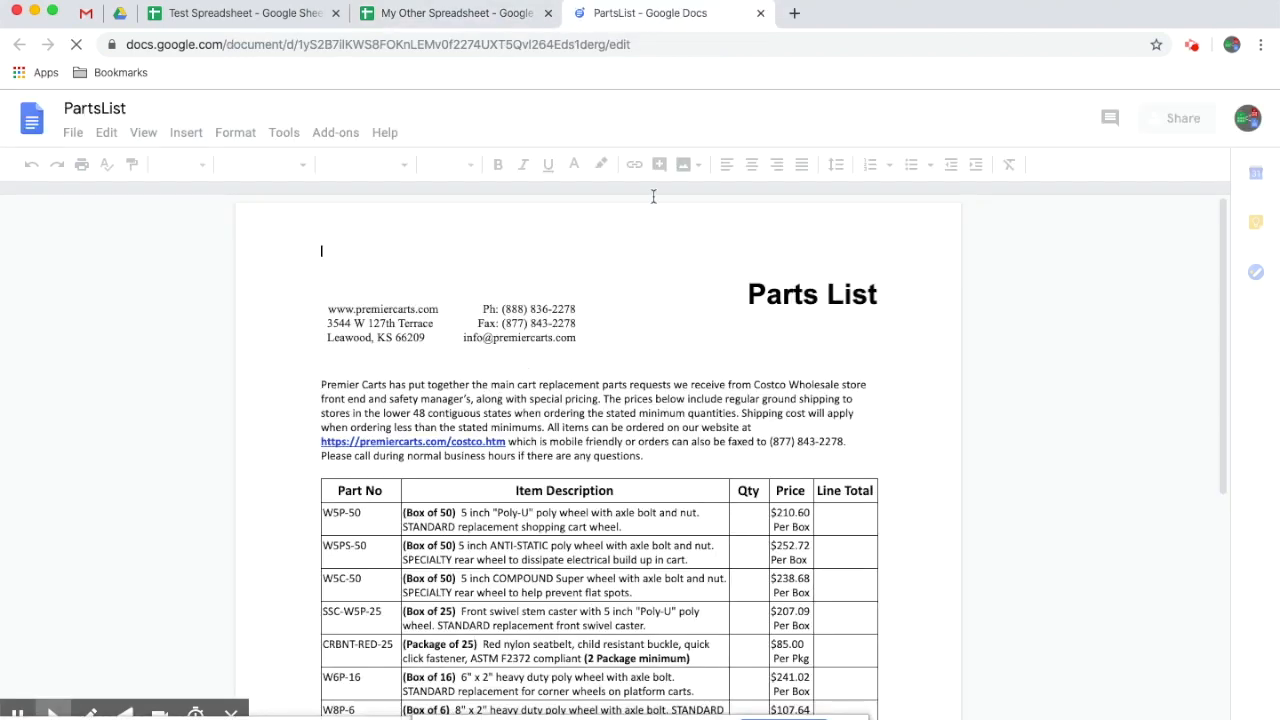
click(761, 14)
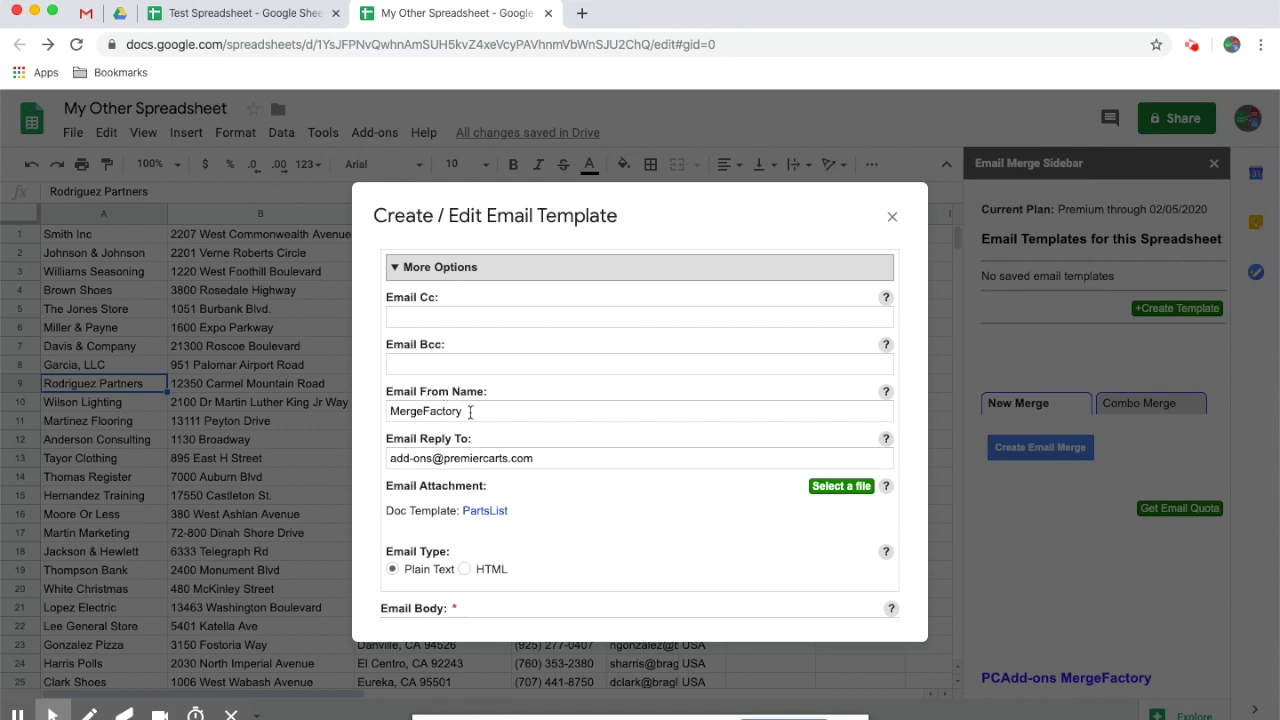
Review the Email From Name, Cc and Bcc fields of the template.
click(464, 411)
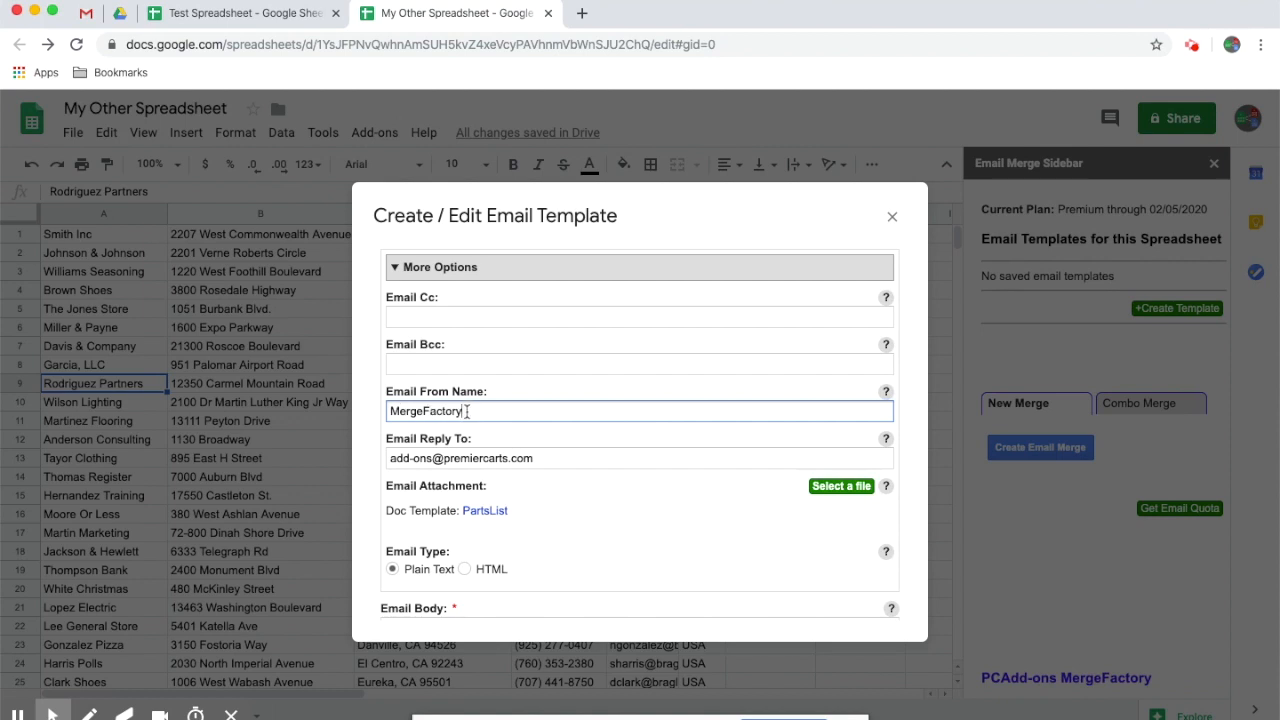
drag(465, 411, 389, 411)
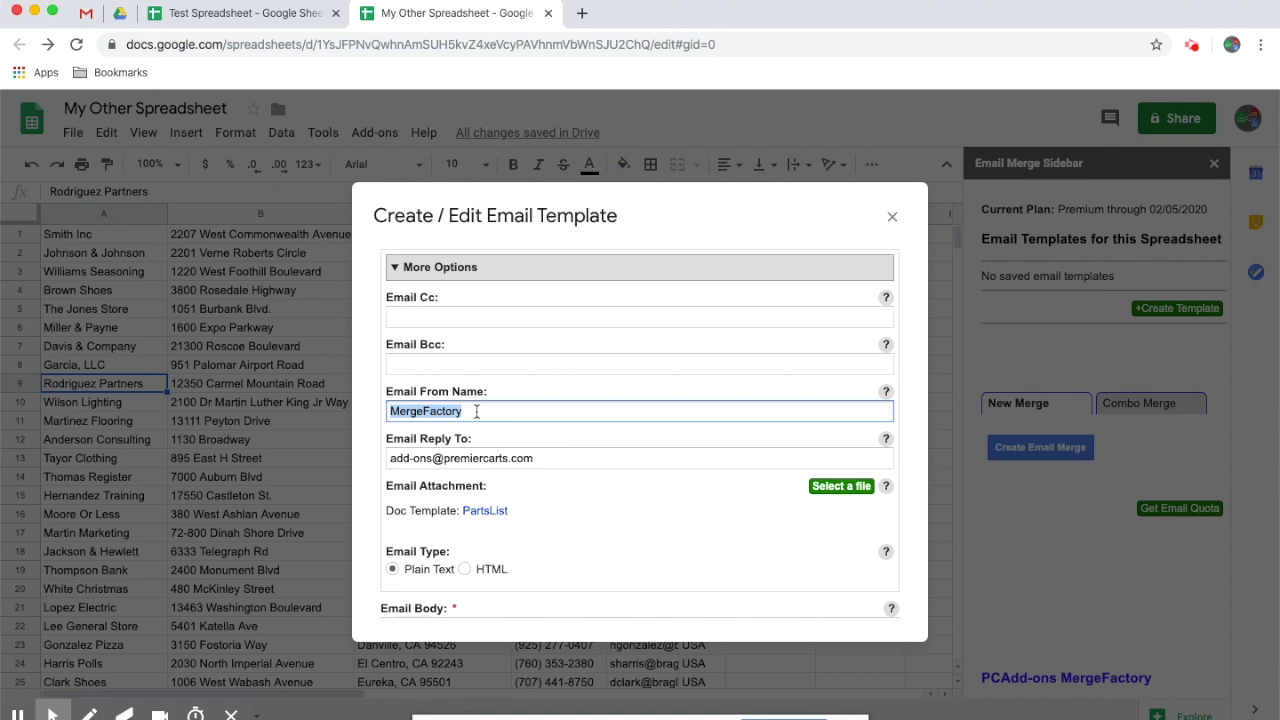
click(442, 315)
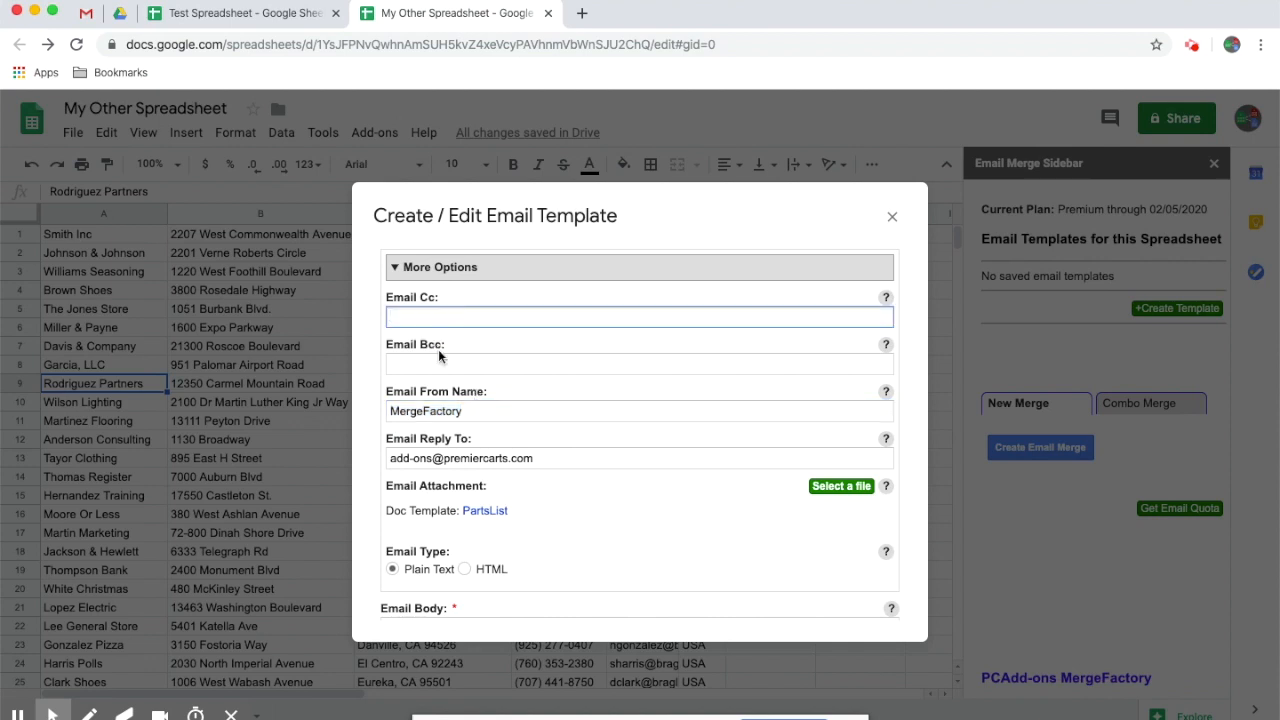
click(439, 360)
click(440, 316)
Save the details of the Intro Email template.
scroll(605, 425, down, 5)
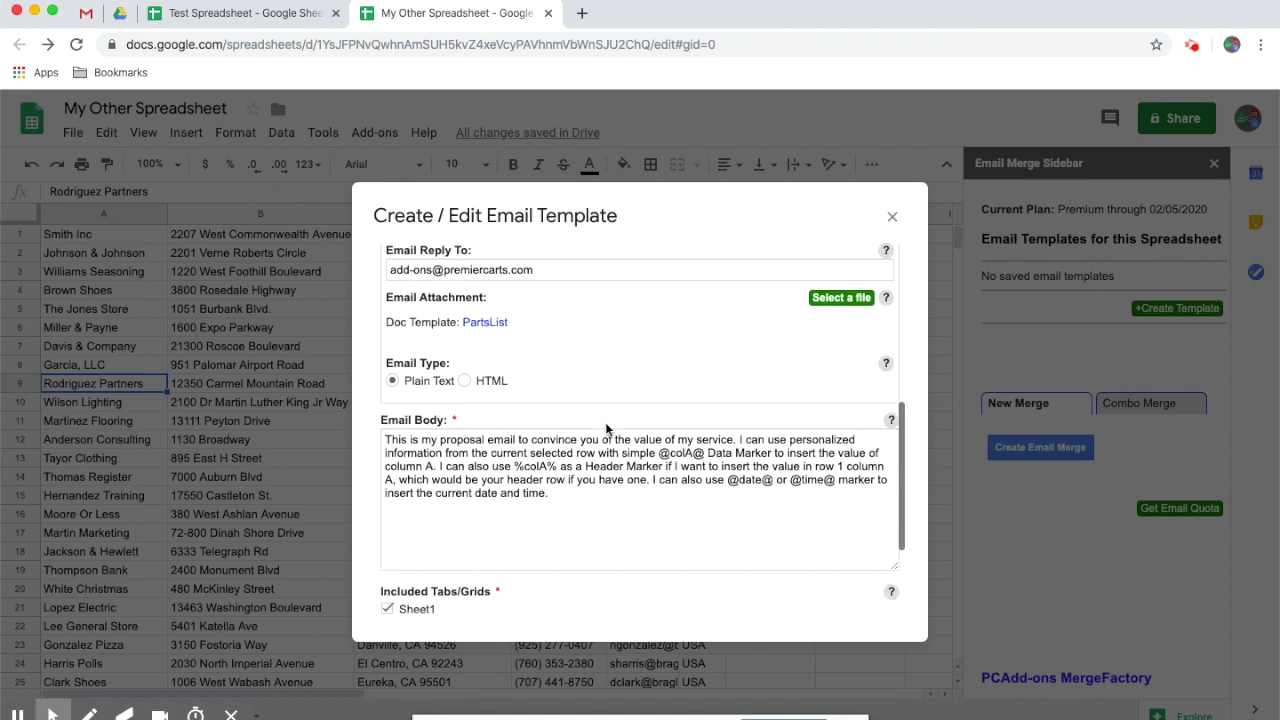
scroll(605, 428, down, 3)
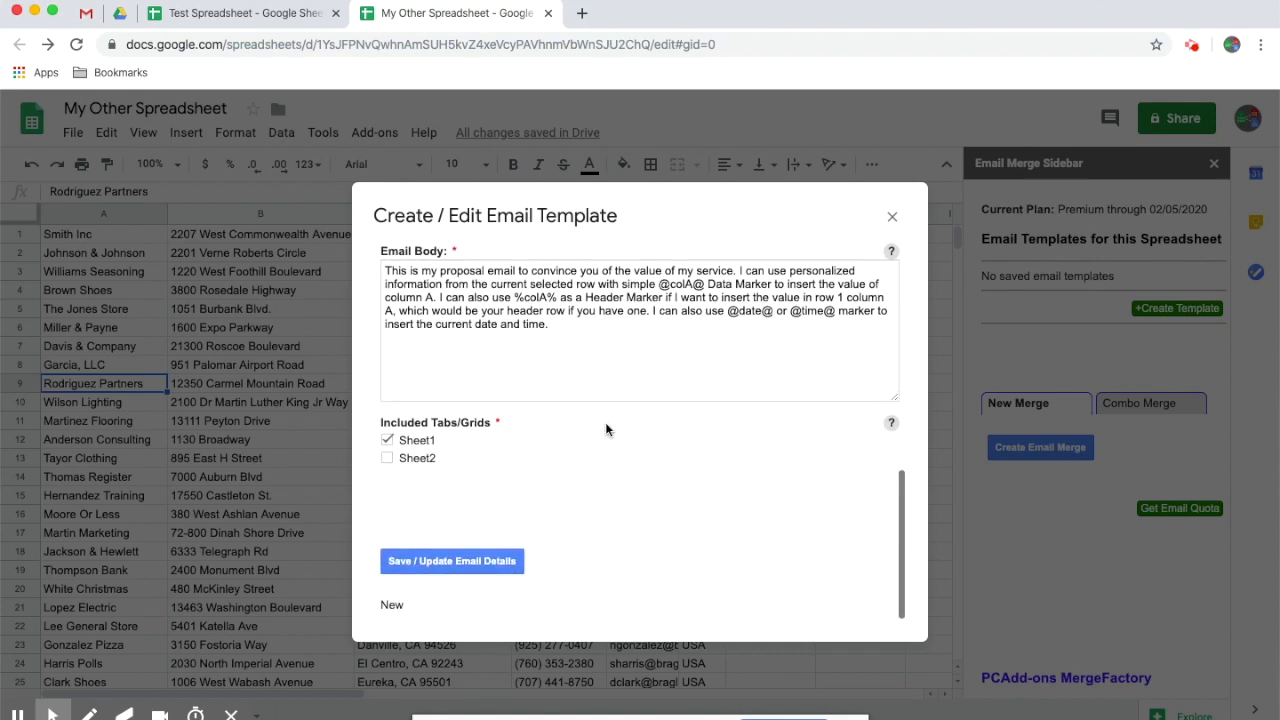
click(488, 558)
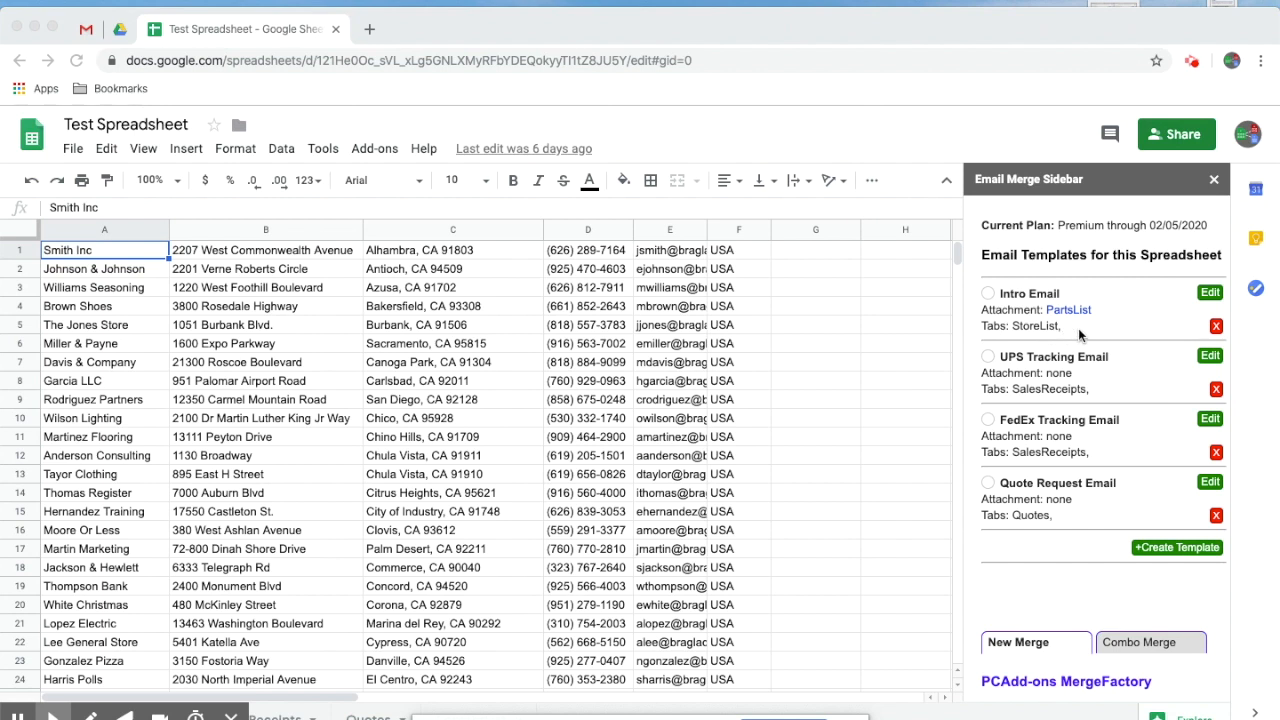
Select the Intro Email template in Test Spreadsheet and open it for editing to review its fields and included sheets.
click(989, 296)
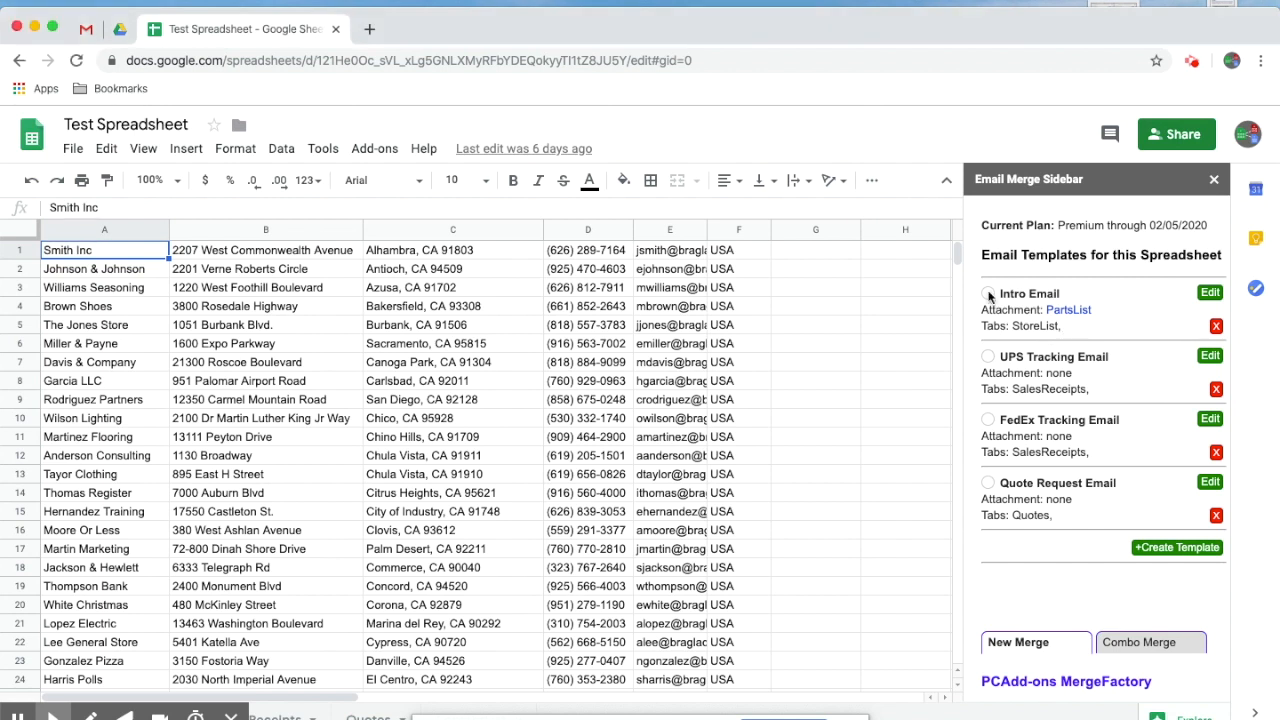
click(988, 295)
click(1208, 294)
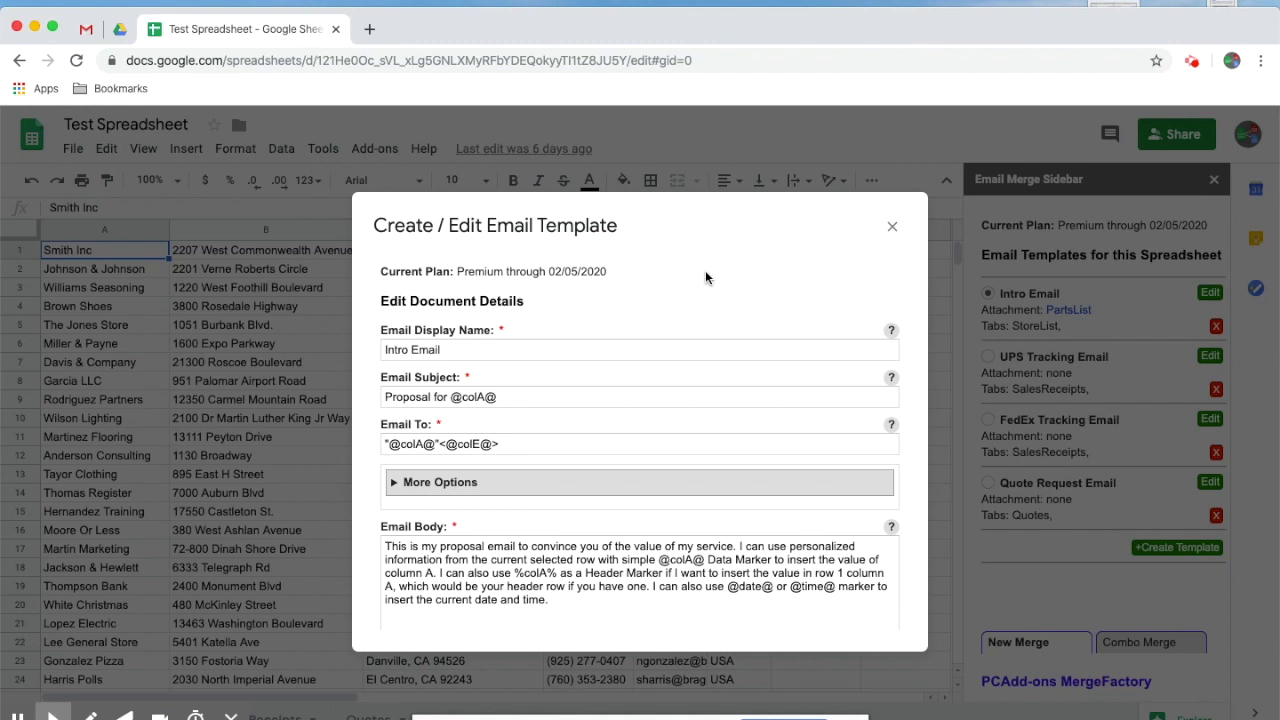
scroll(705, 277, down, 2)
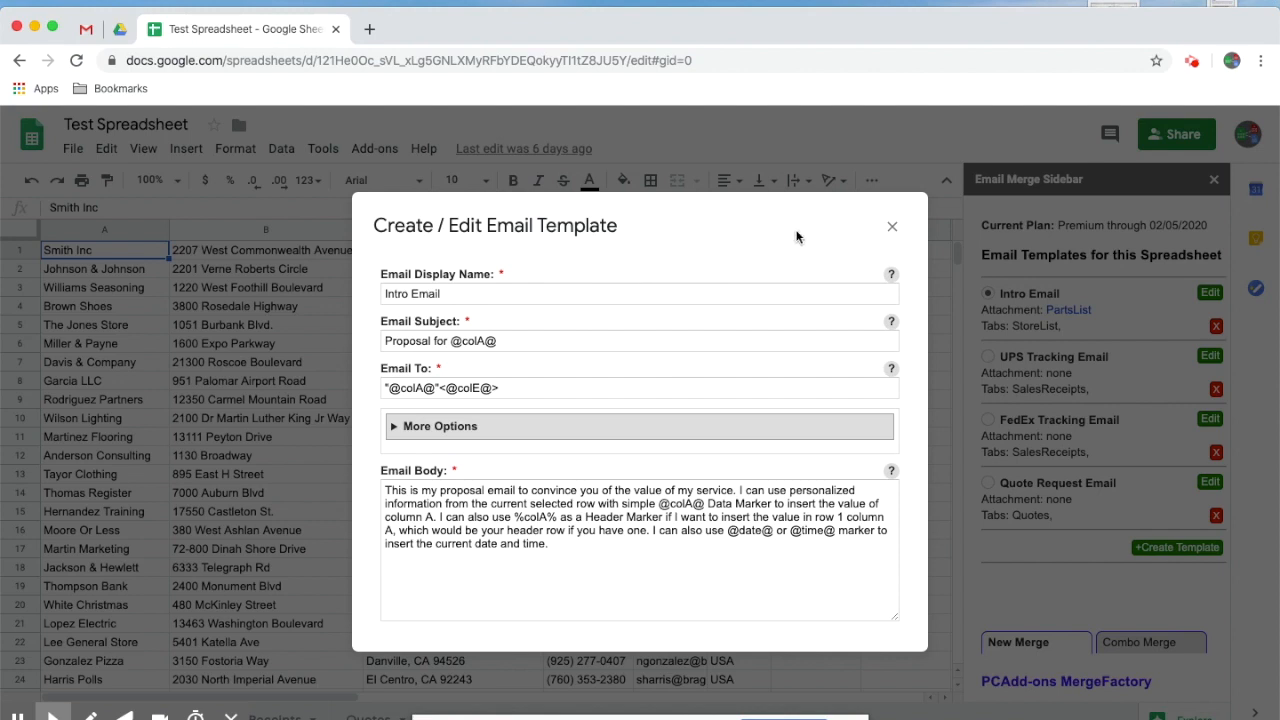
scroll(694, 390, down, 5)
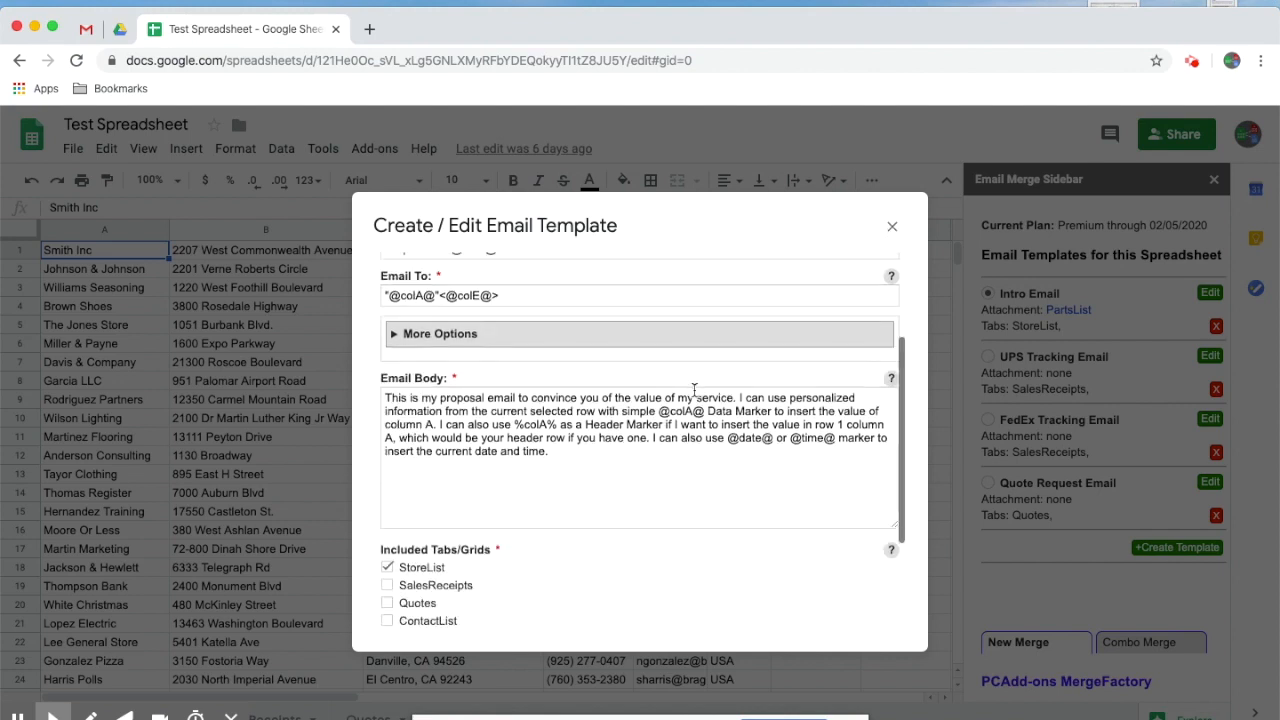